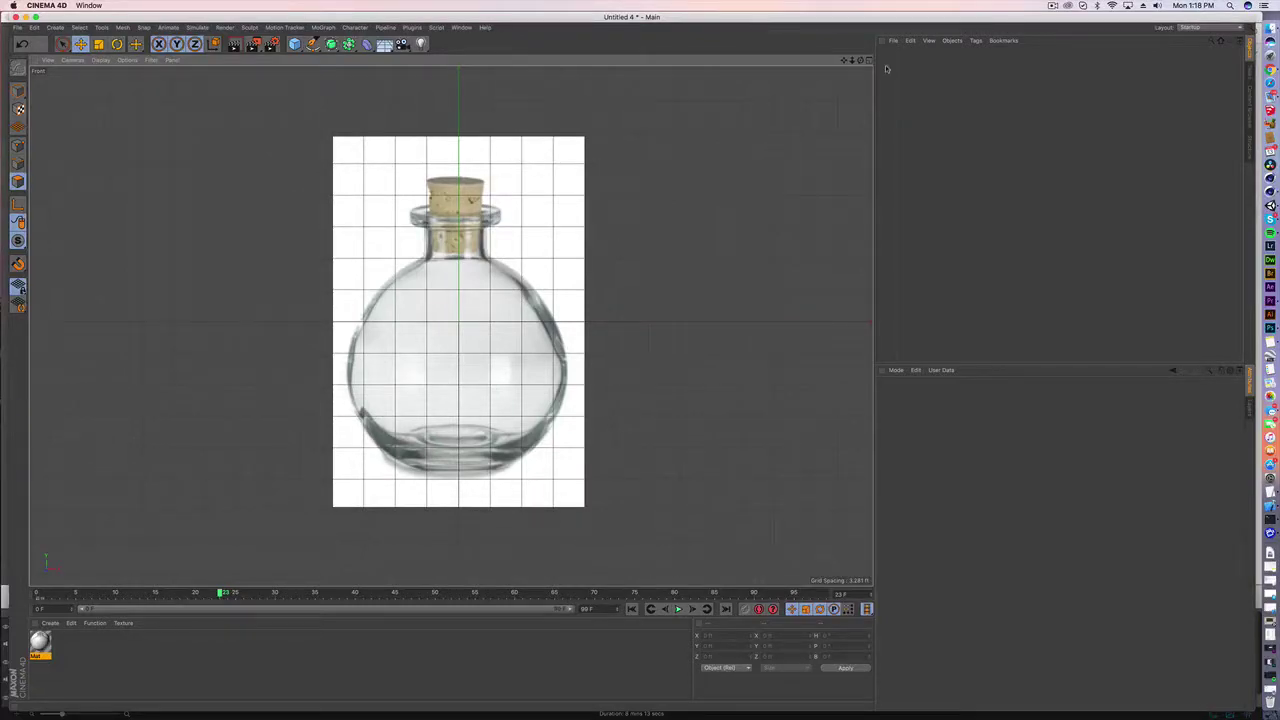
Step: Look over the empty perspective view and the bottle reference photo, and close the photo
left_click(868, 61)
left_click(447, 61)
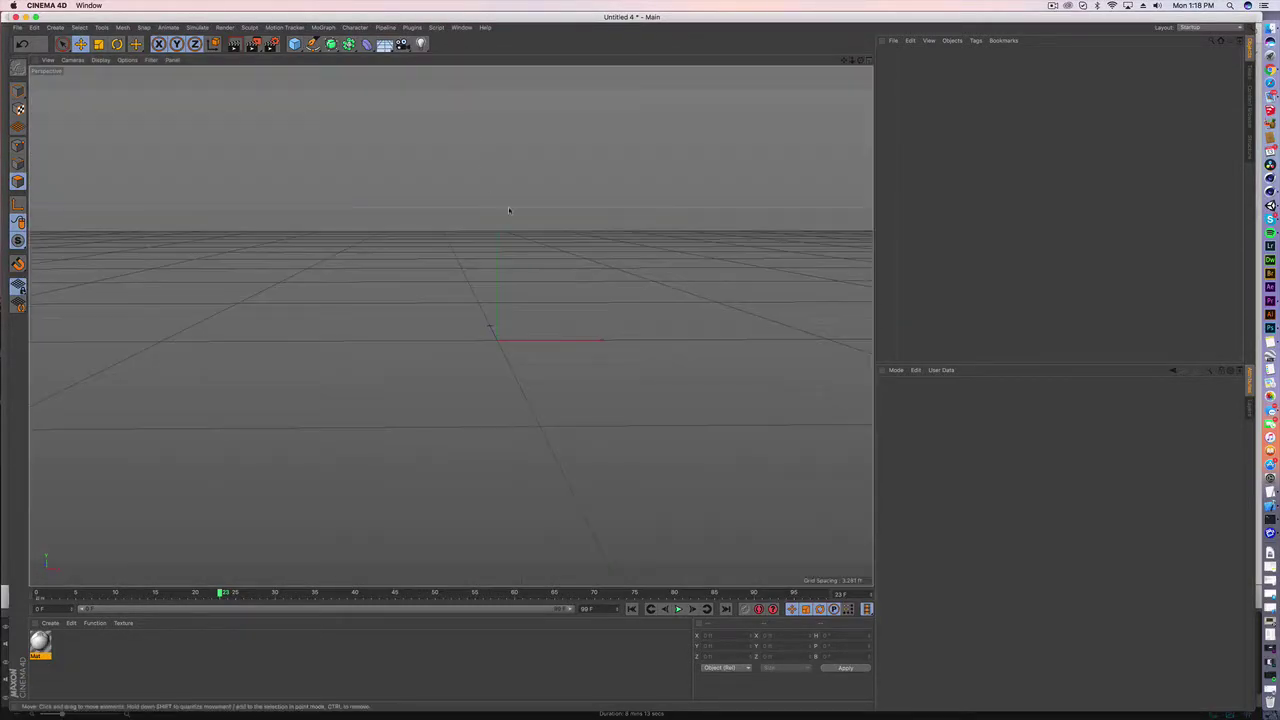
left_click_drag(483, 326, 408, 337, "alt")
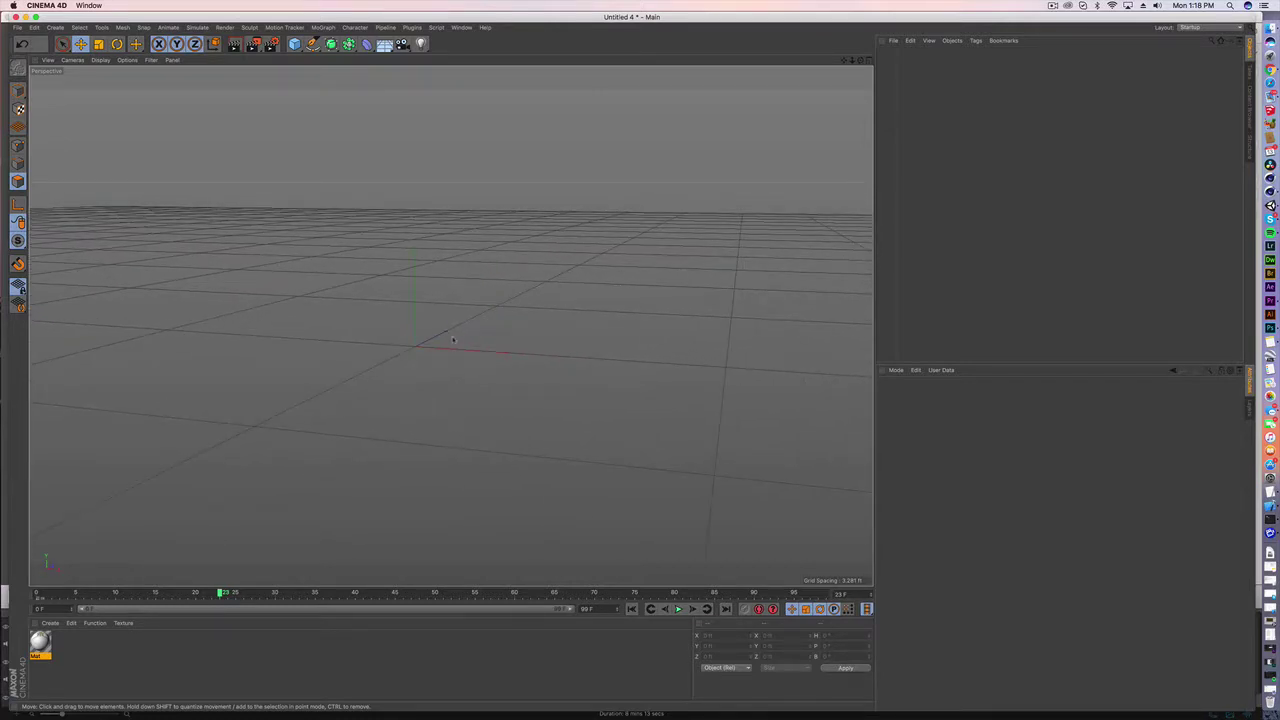
mouse_move(426, 347)
left_mouse_down("alt")
mouse_move(449, 326)
mouse_move(423, 341)
left_mouse_up("alt")
scroll(423, 341, "down", 1)
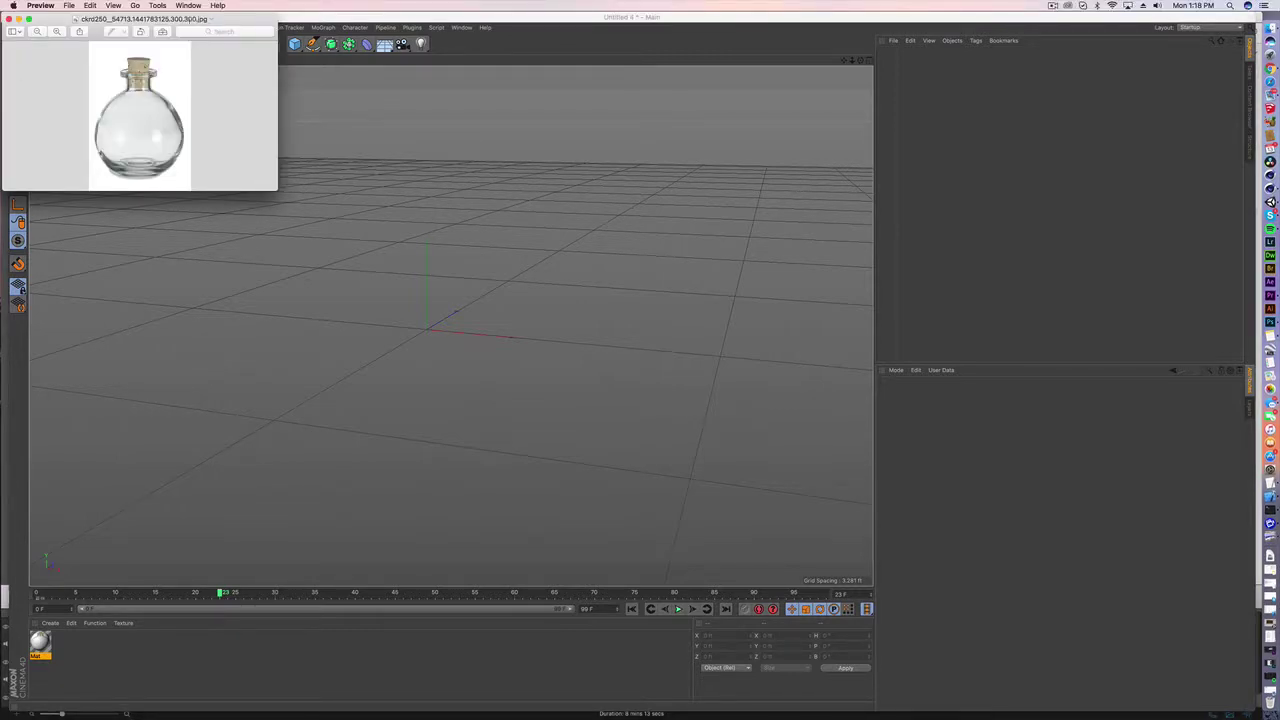
left_click_drag(190, 19, 532, 208)
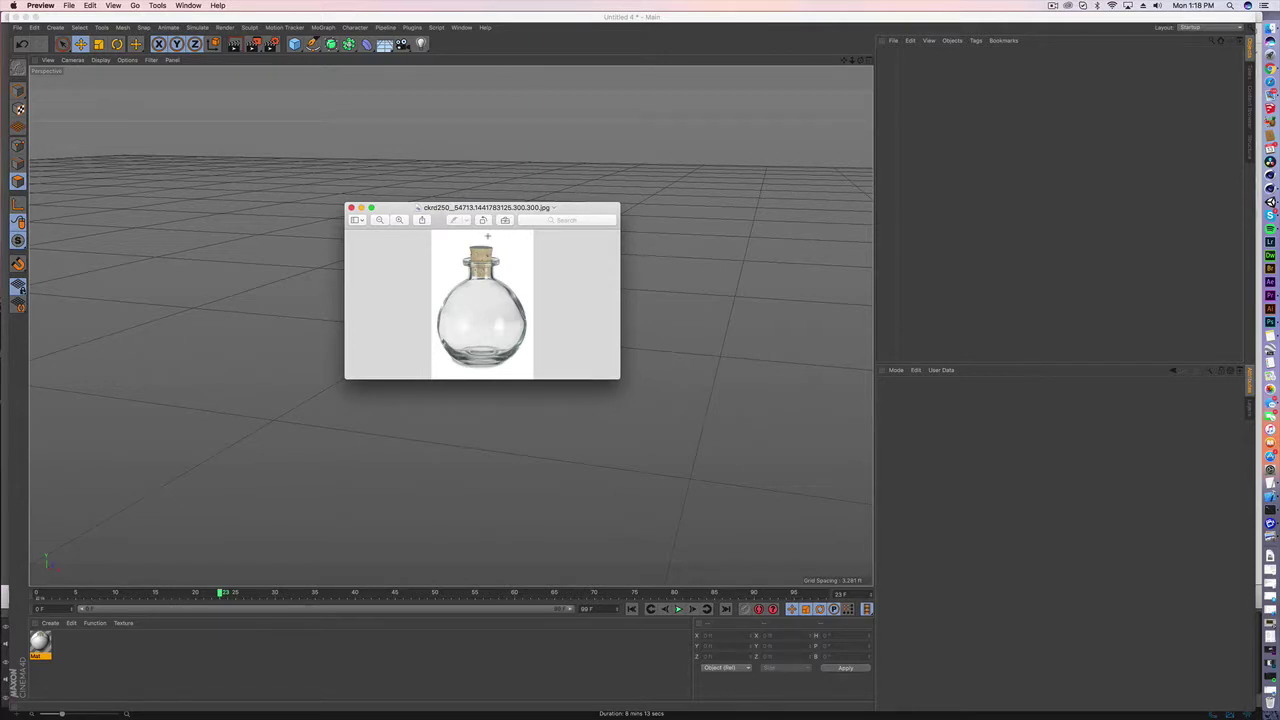
left_click(350, 208)
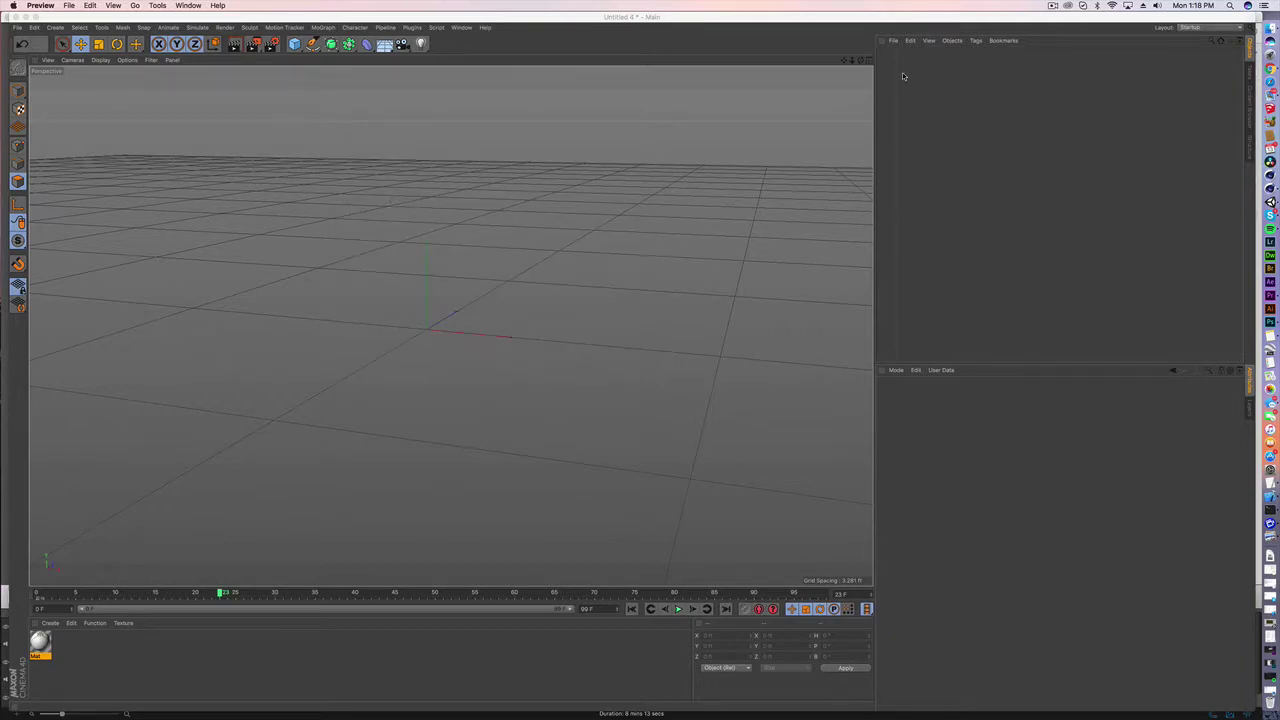
Step: In the Front view, start a Bezier Pen spline at the cork's top centre and trace the right-hand outline of the cork, lip and neck
left_click(870, 61)
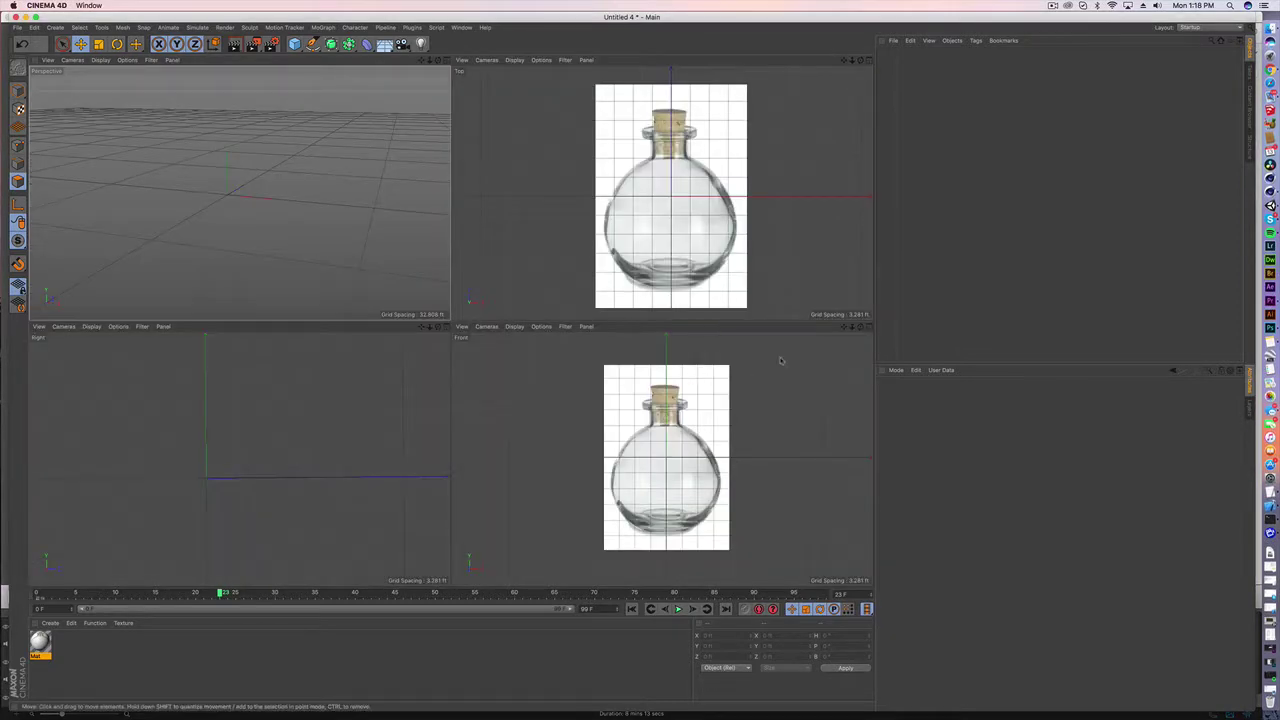
left_click(868, 328)
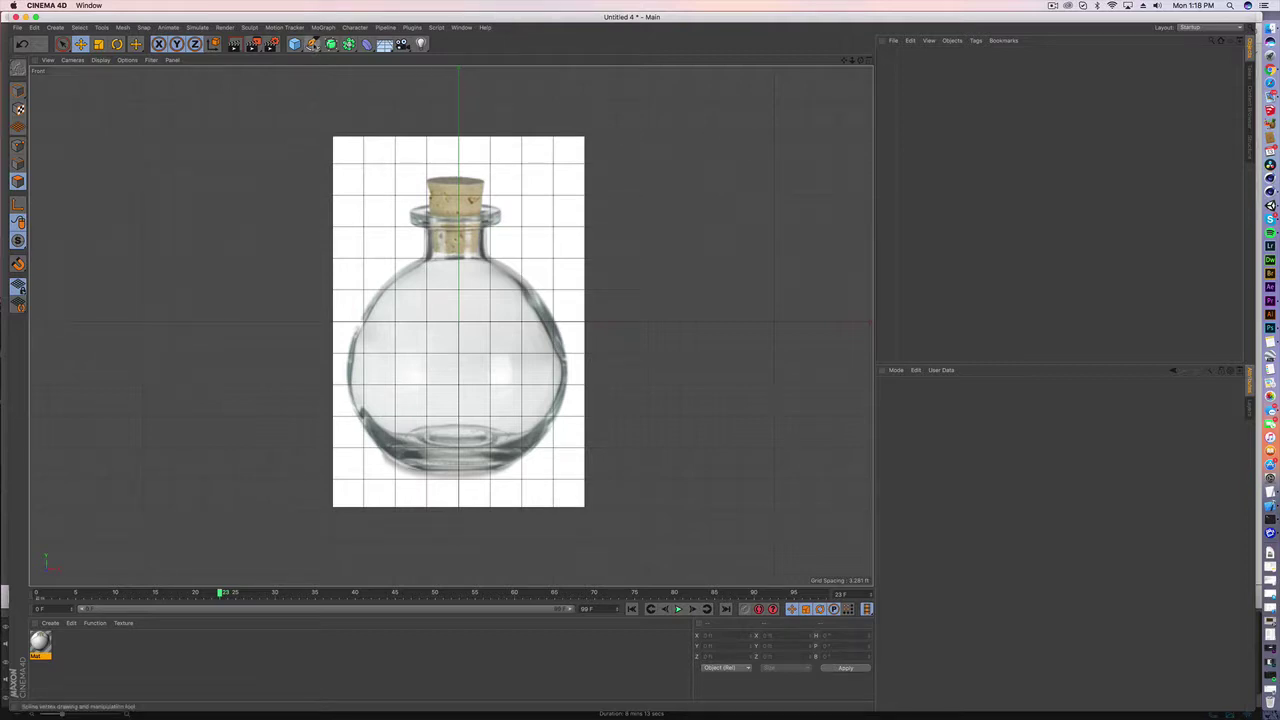
left_click(313, 45)
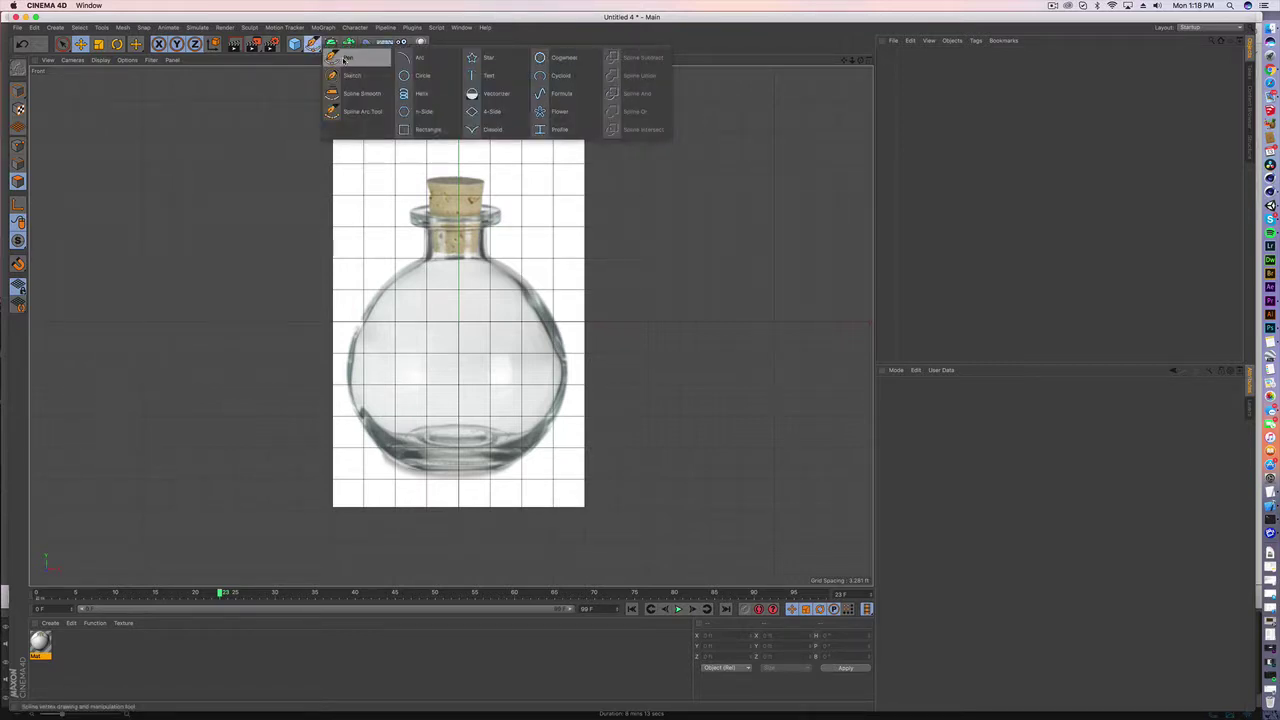
left_click(345, 58)
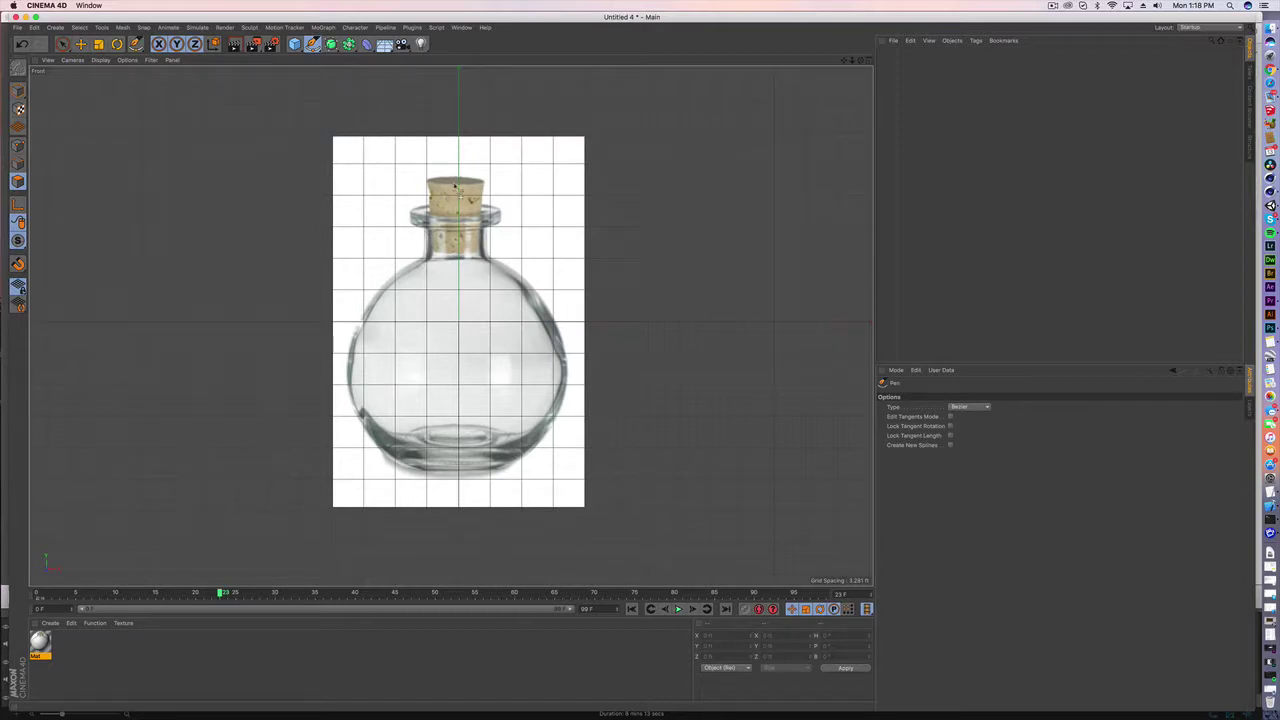
scroll(454, 181, "up", 1)
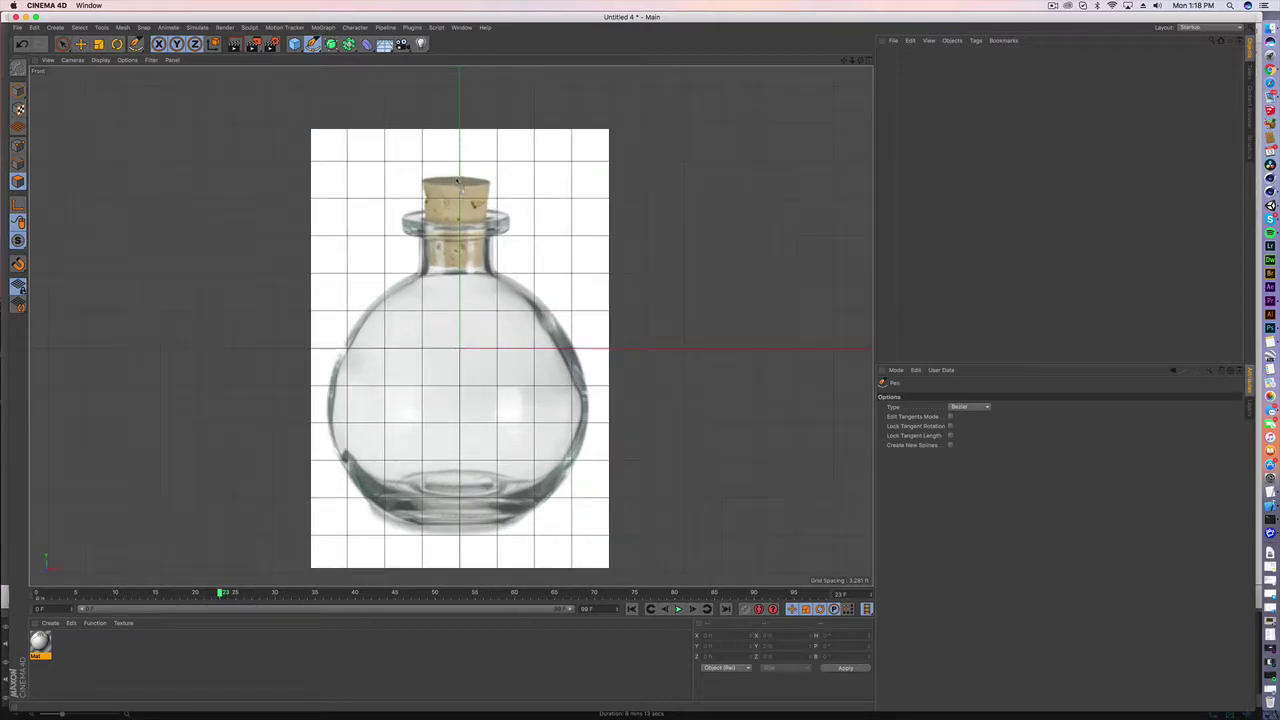
scroll(456, 181, "up", 1)
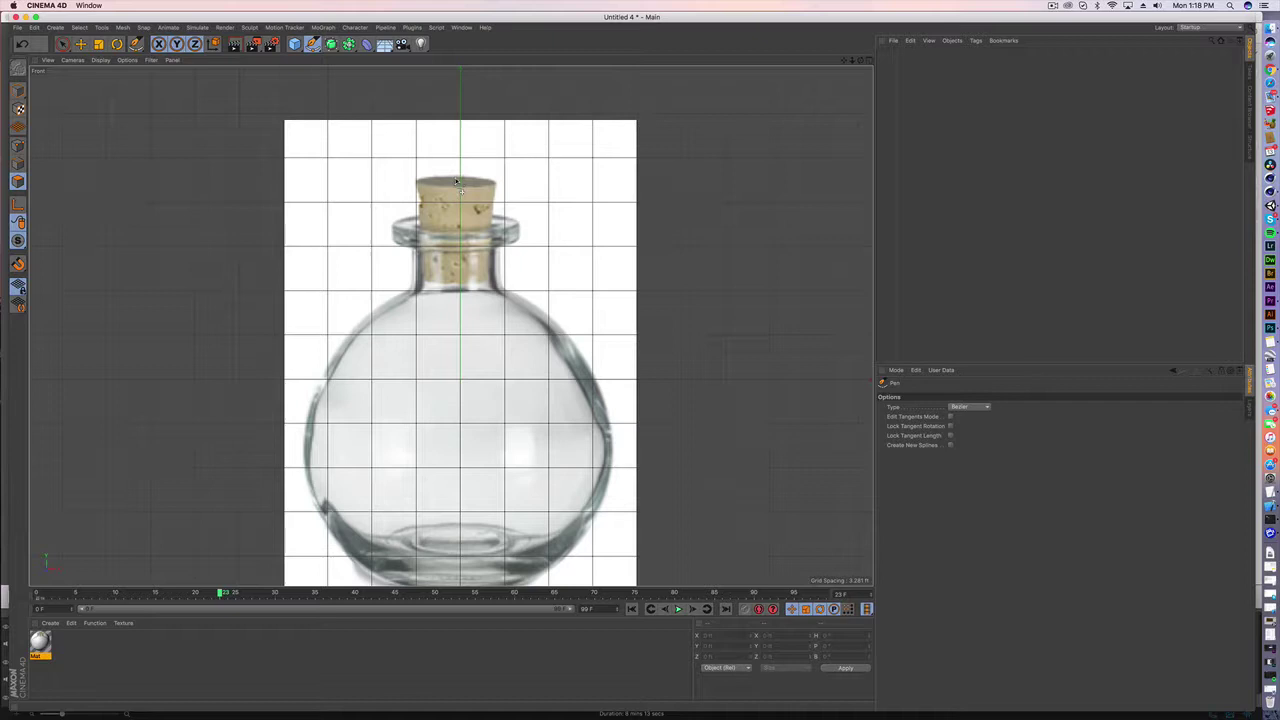
left_click(459, 180)
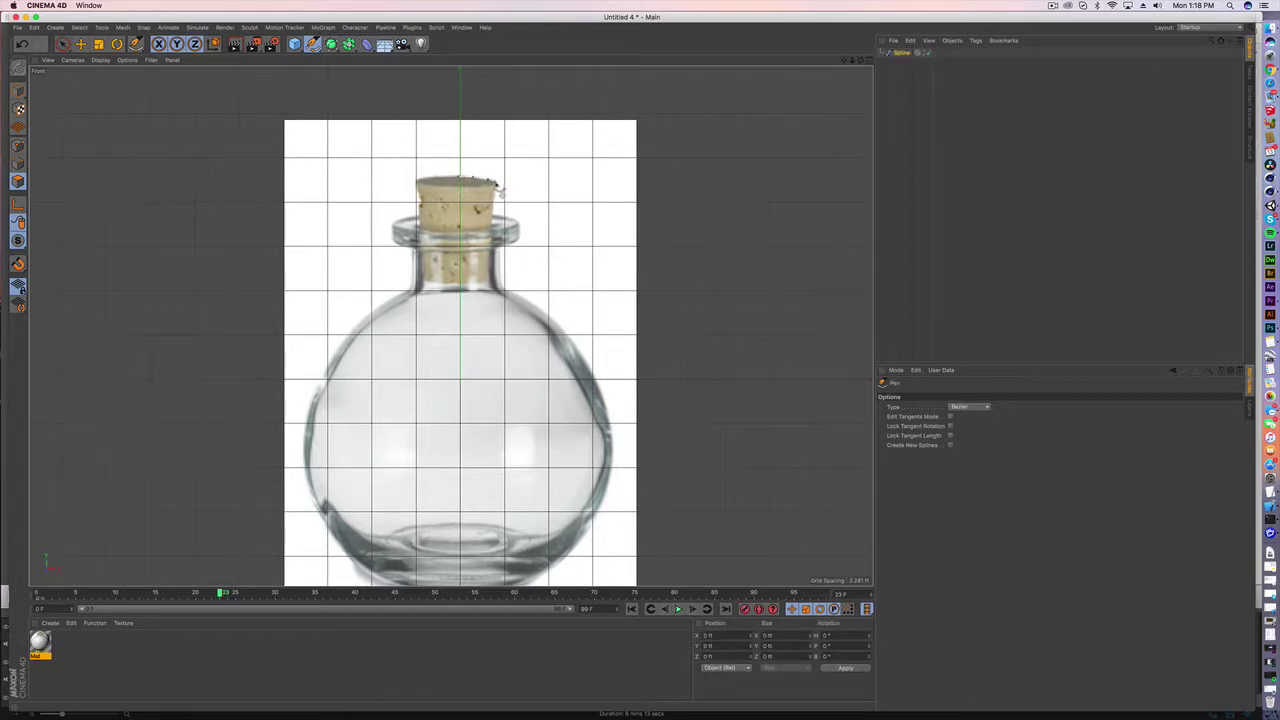
left_click(494, 182)
left_click(495, 192)
left_click(512, 244)
left_click(498, 247)
left_click(578, 352)
left_click(575, 346)
left_click(608, 403)
left_click_drag(607, 408, 606, 420)
key("super+z")
Step: Continue the spline along the right-hand outline of the round body to the bottle's bottom centre
left_click(567, 337)
left_click(585, 358)
left_click(598, 385)
left_click(608, 419)
left_click(613, 441)
middle_click_drag(580, 515, 585, 456, "alt")
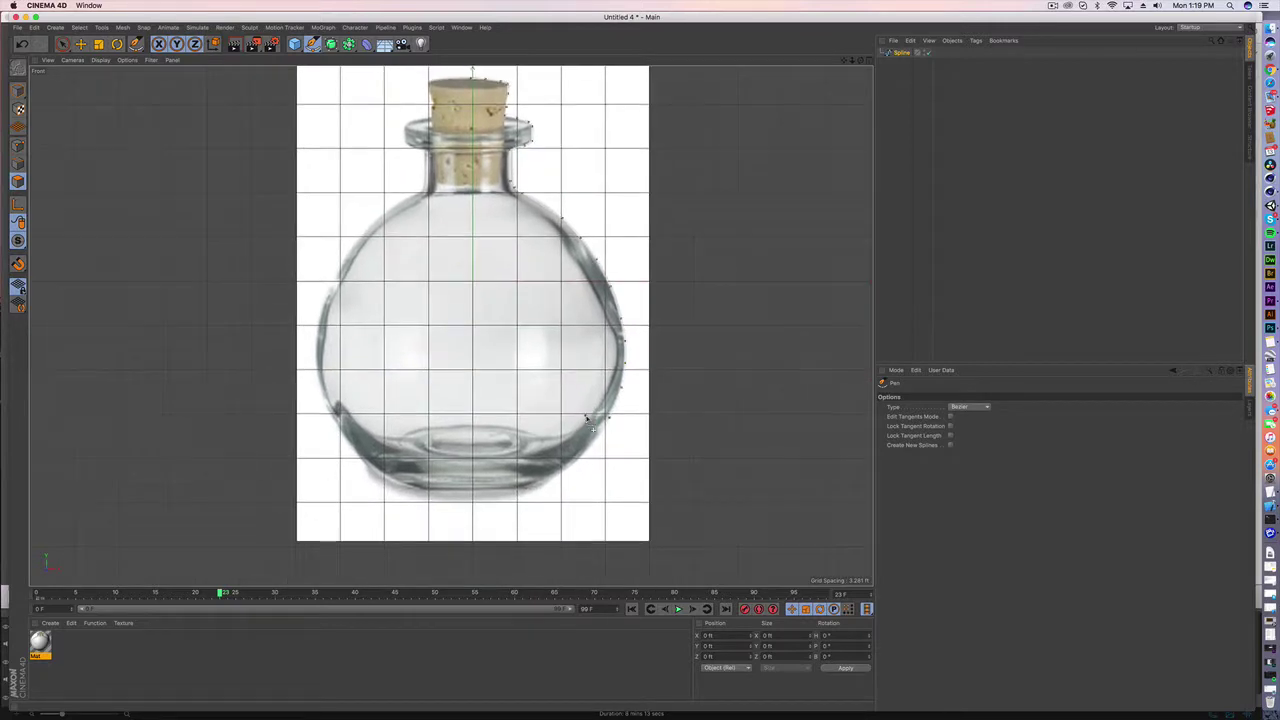
left_click(598, 438)
left_click(585, 451)
left_click(568, 467)
Step: Add a Lathe object and make the bottle profile spline its child
left_click(81, 44)
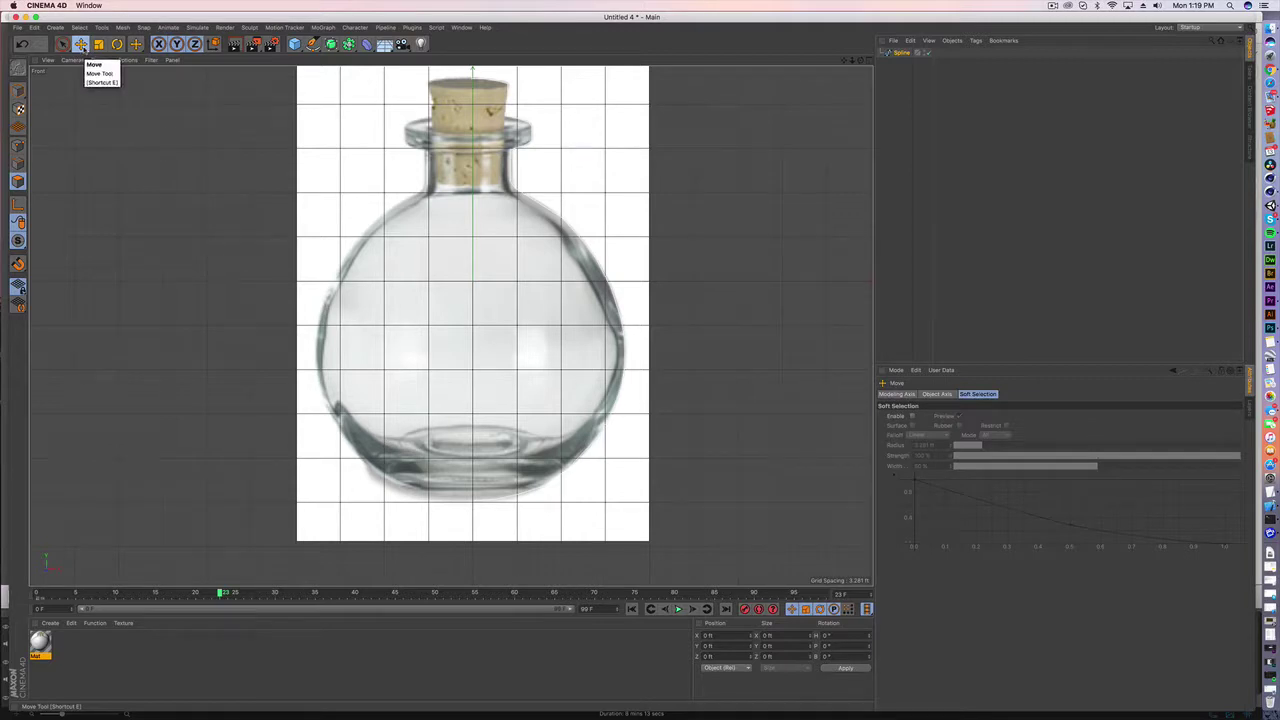
left_click(903, 54)
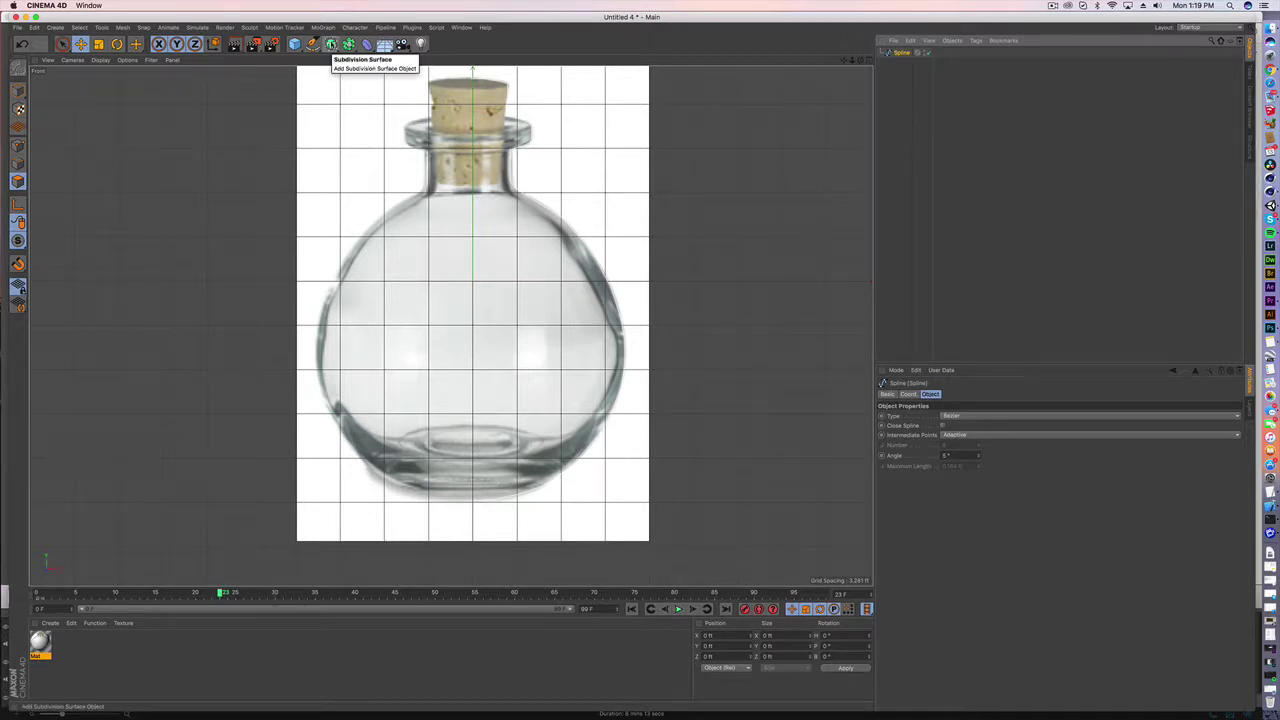
left_click_drag(331, 44, 369, 76)
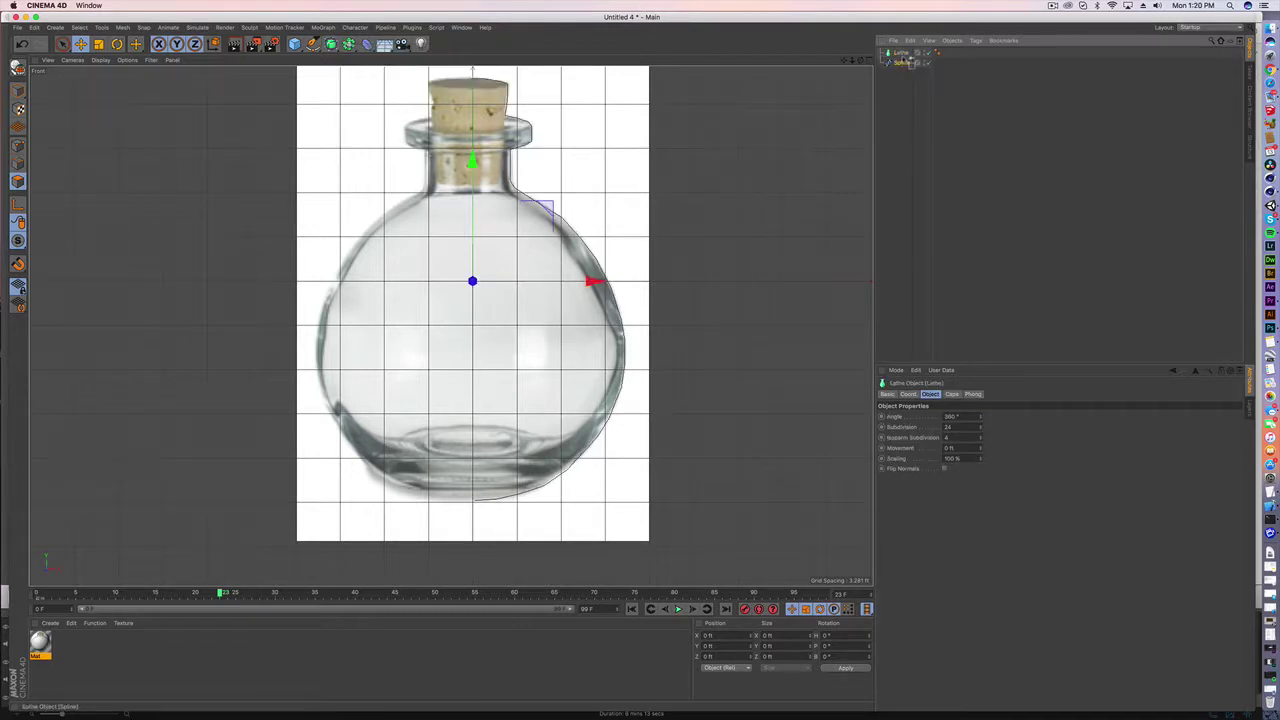
left_click(905, 62)
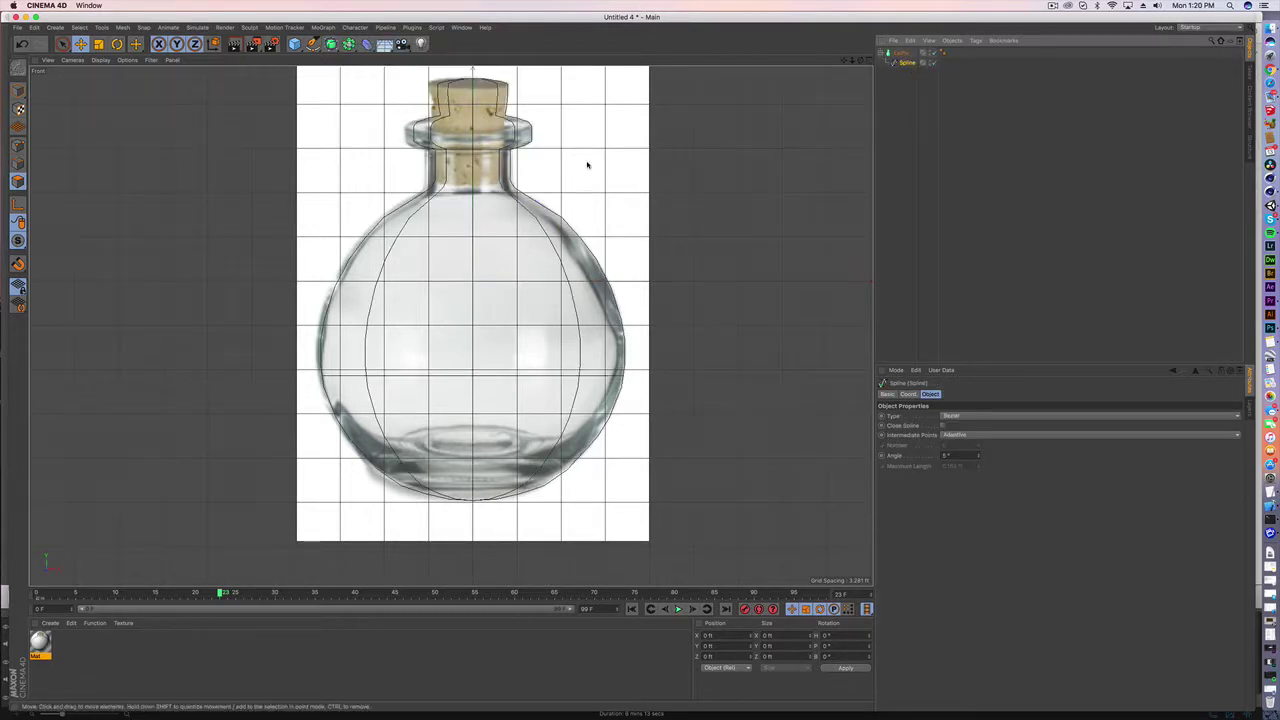
Step: Set the Front view's display mode to Gouraud Shading
middle_click_drag(517, 203, 509, 237, "alt")
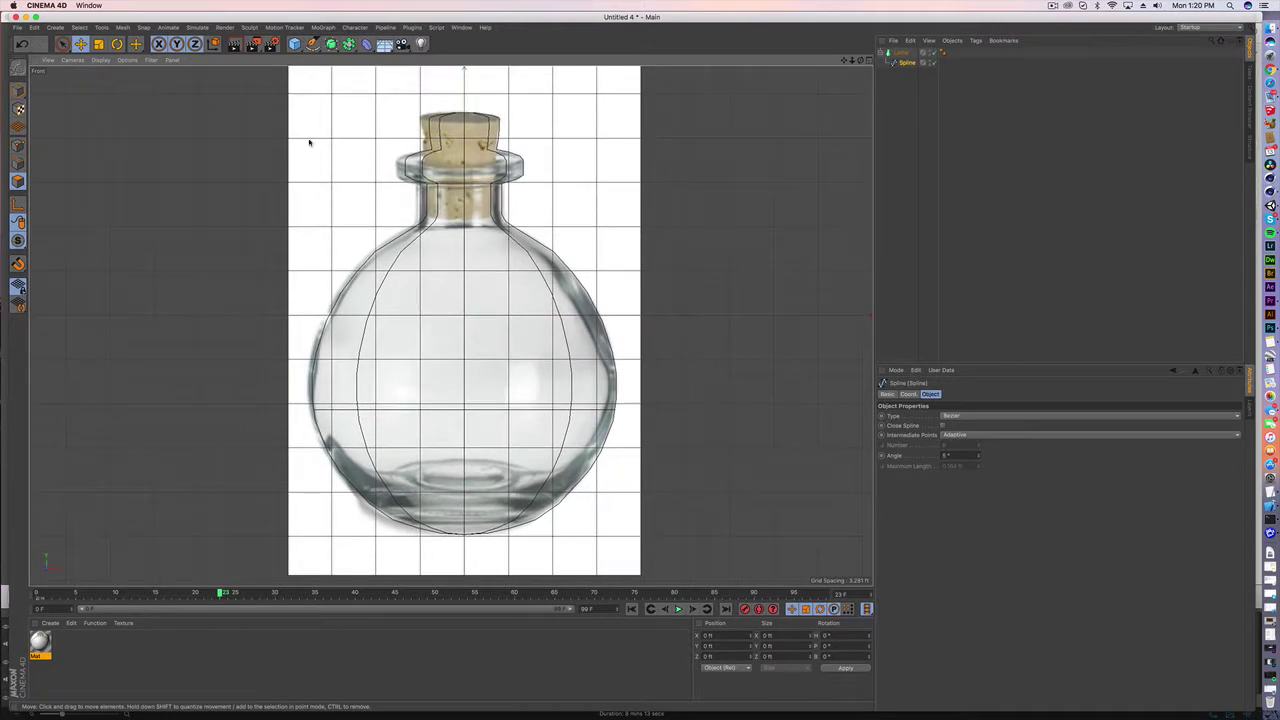
left_click(70, 61)
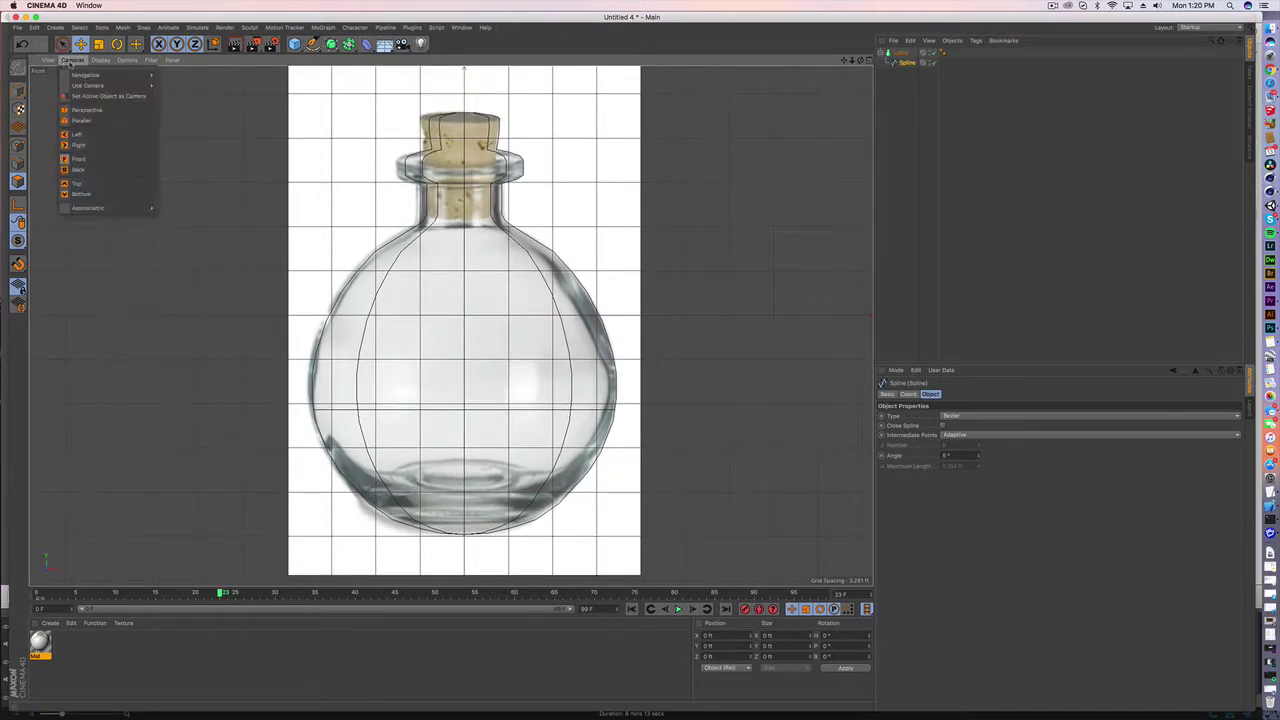
mouse_move(100, 60)
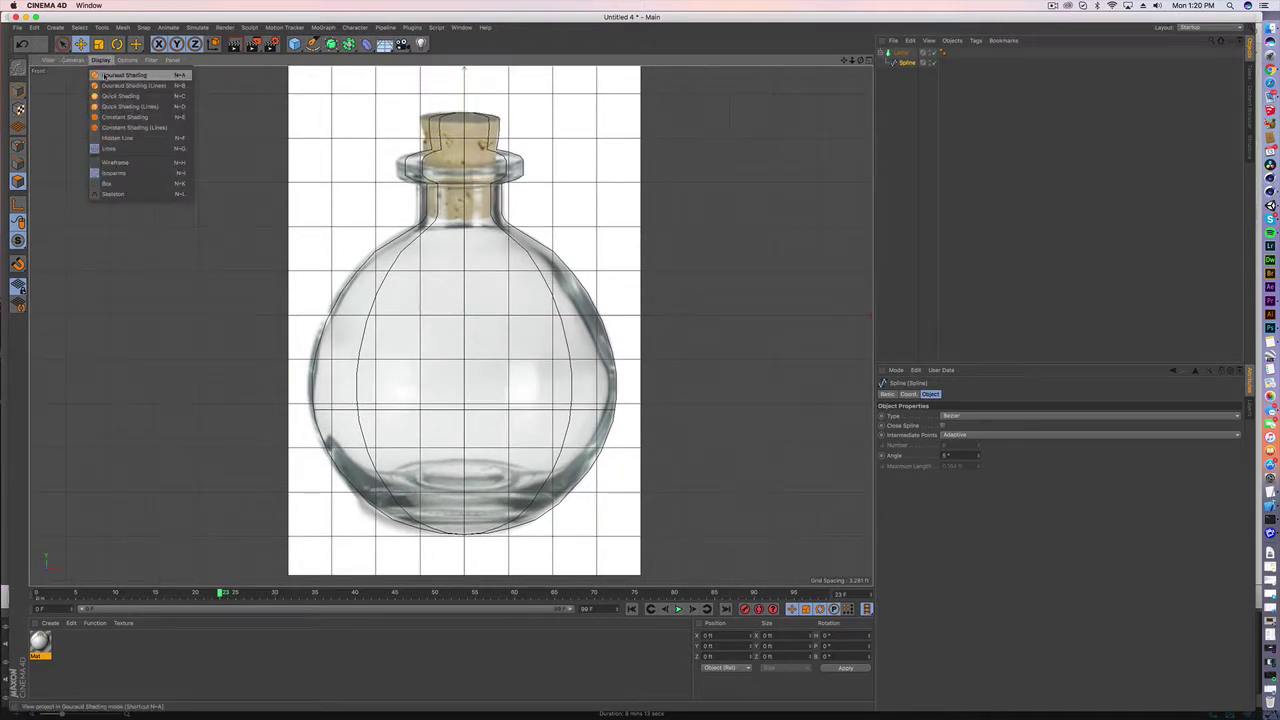
left_click(110, 75)
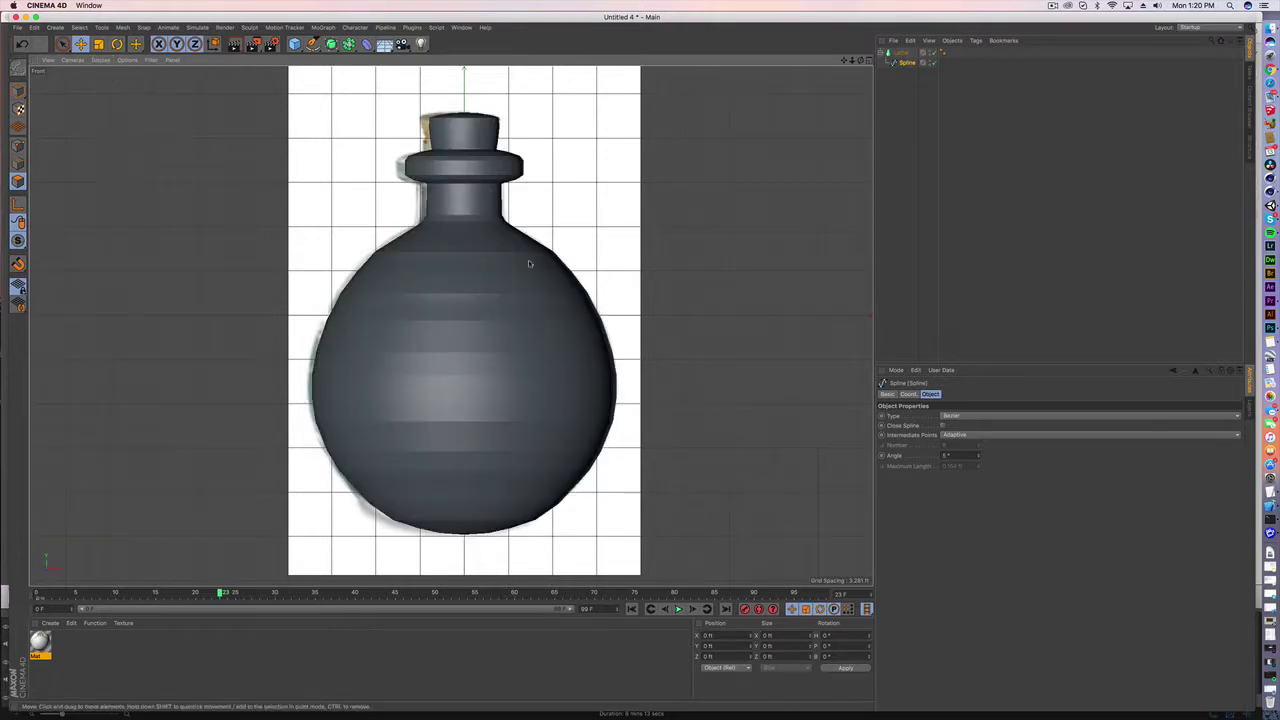
Step: Inspect the lathed bottle in the perspective view and convert the Lathe into an editable polygon object
left_click(869, 61)
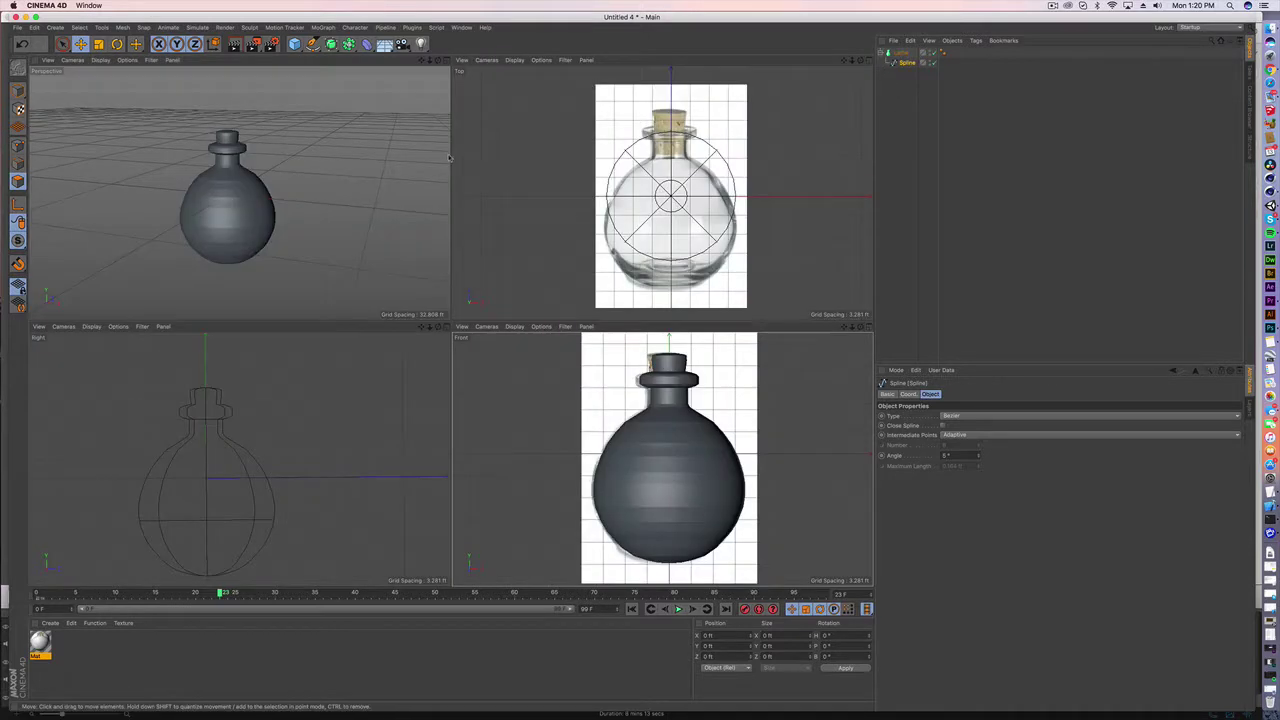
left_click(445, 61)
scroll(404, 324, "up", 4)
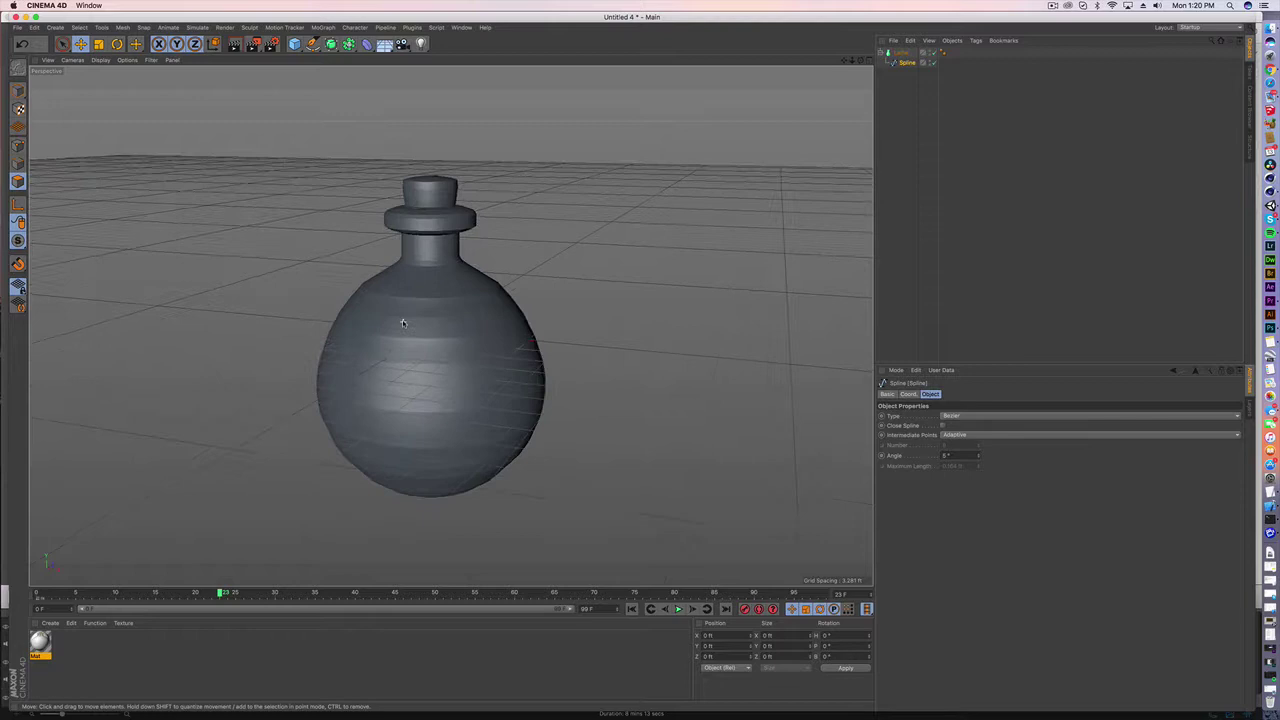
left_click_drag(421, 314, 524, 318, "alt")
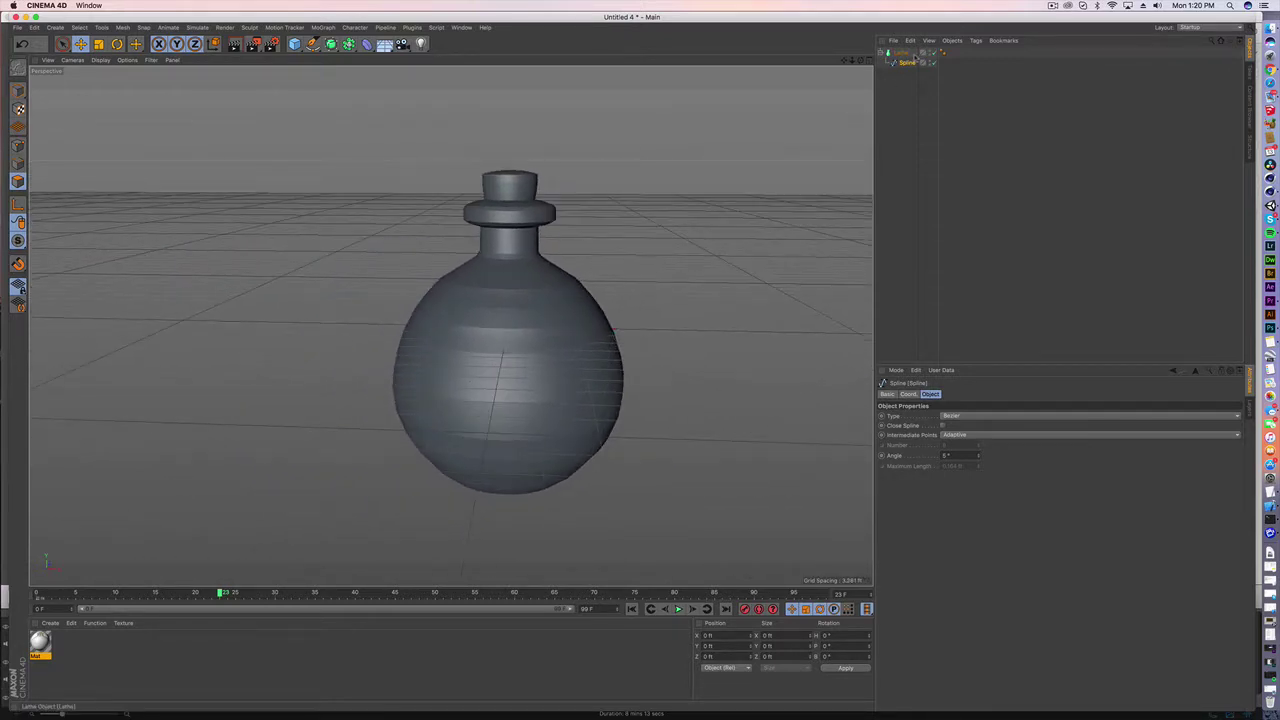
left_click(900, 52)
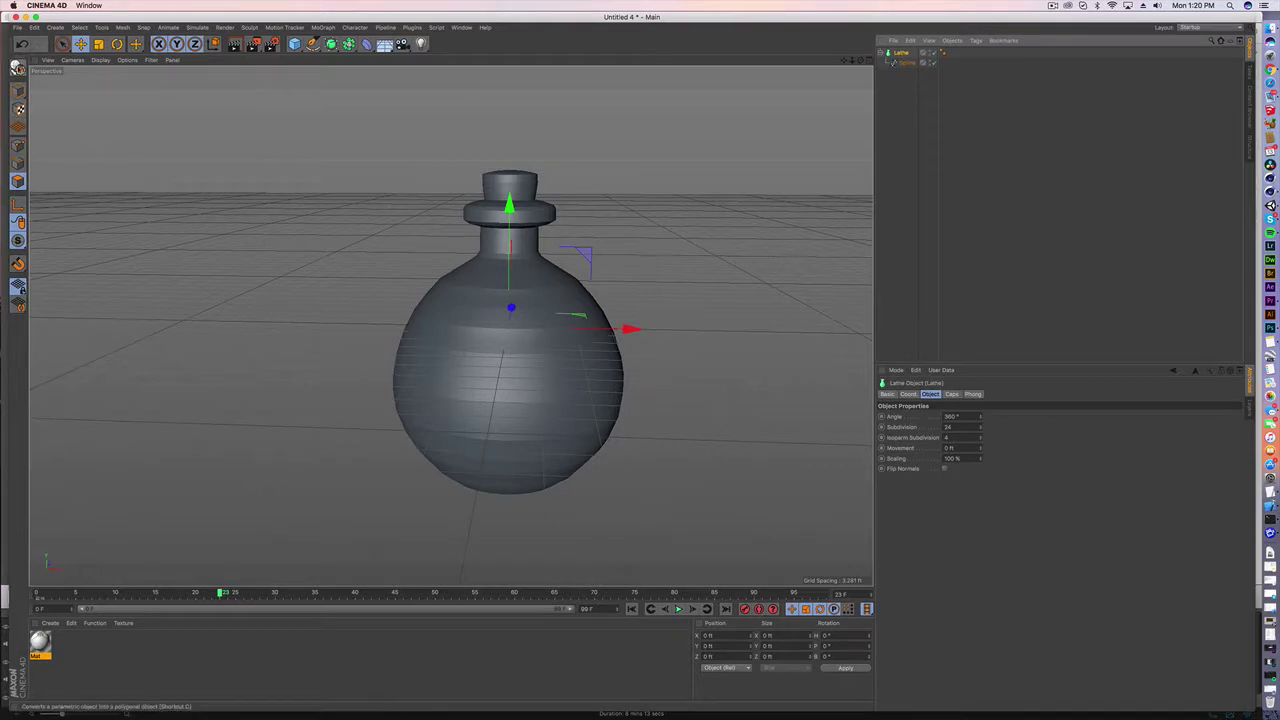
left_click(18, 67)
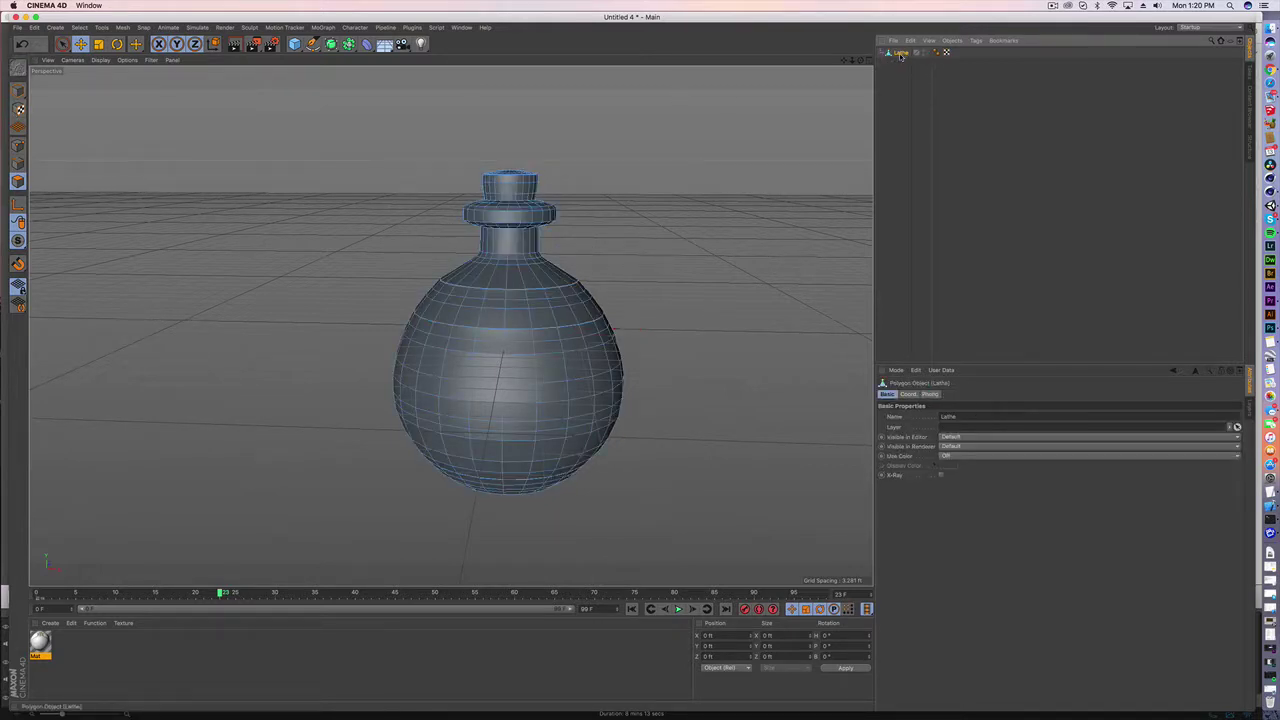
Step: Increase the Live Selection radius and disable Only Select Visible Elements for working in the Front view
left_click_drag(563, 269, 600, 315, "alt")
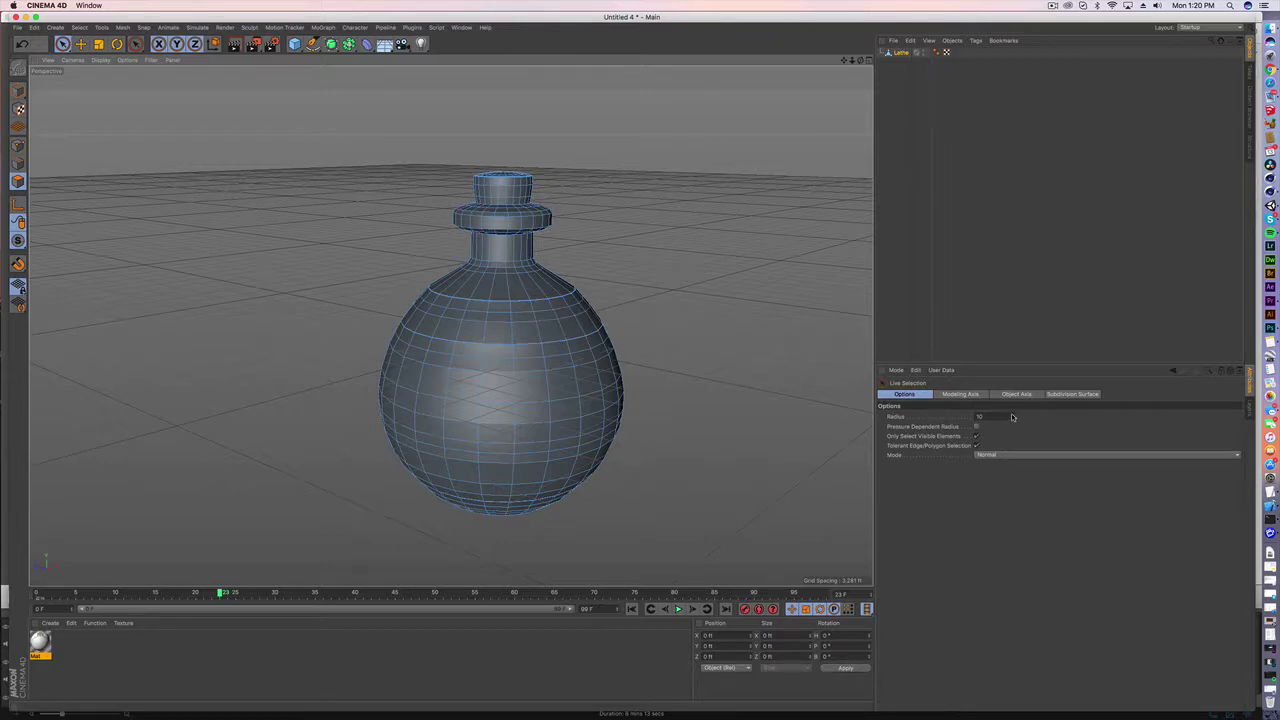
left_click(1012, 417)
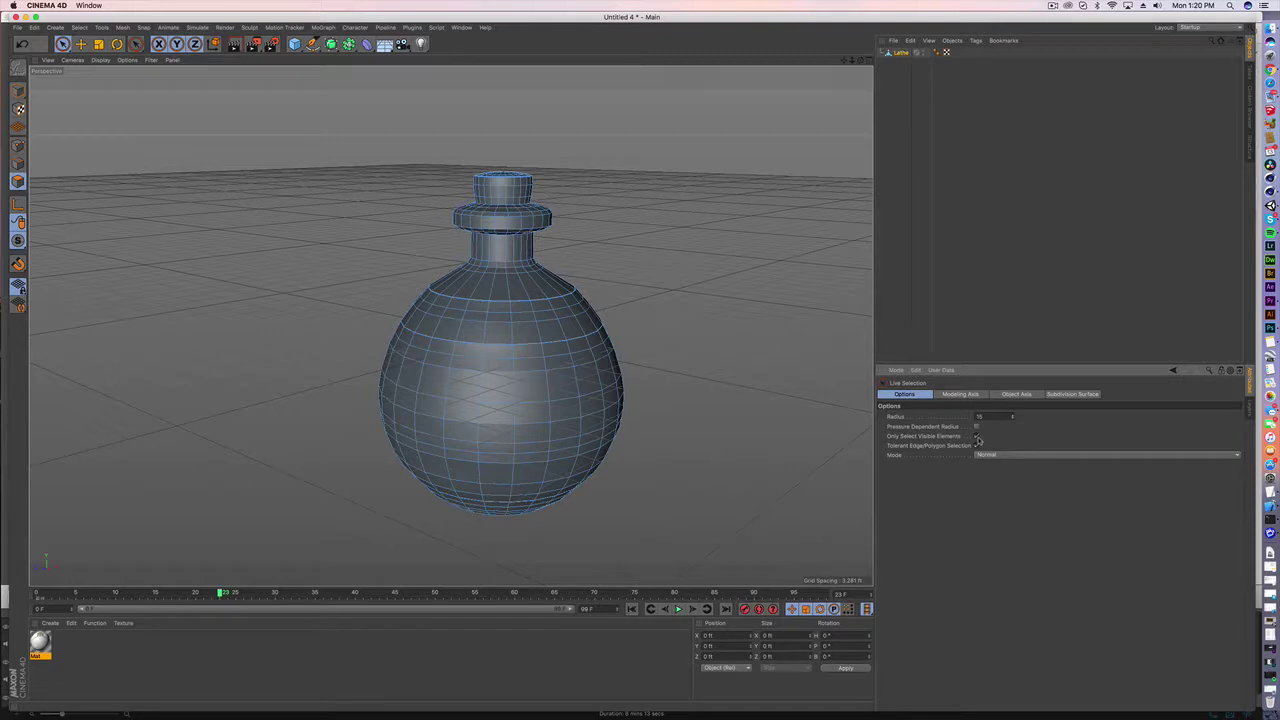
left_click(870, 60)
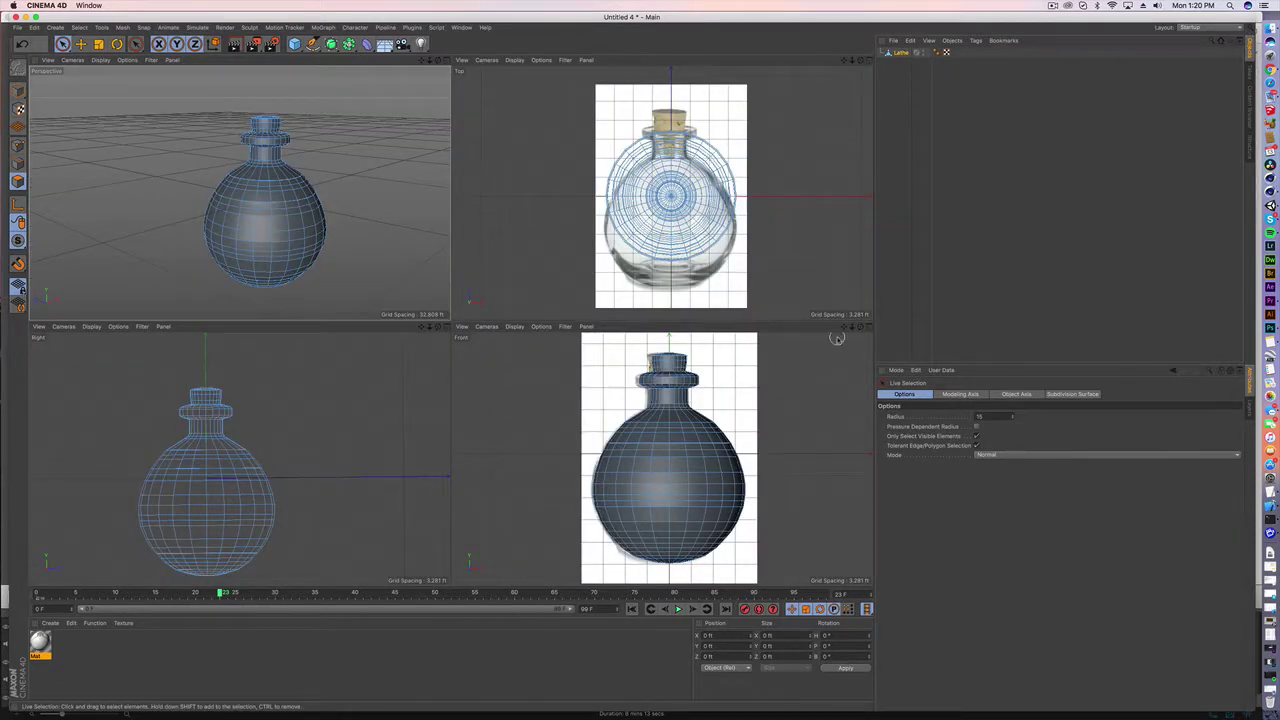
left_click(866, 327)
left_click(977, 436)
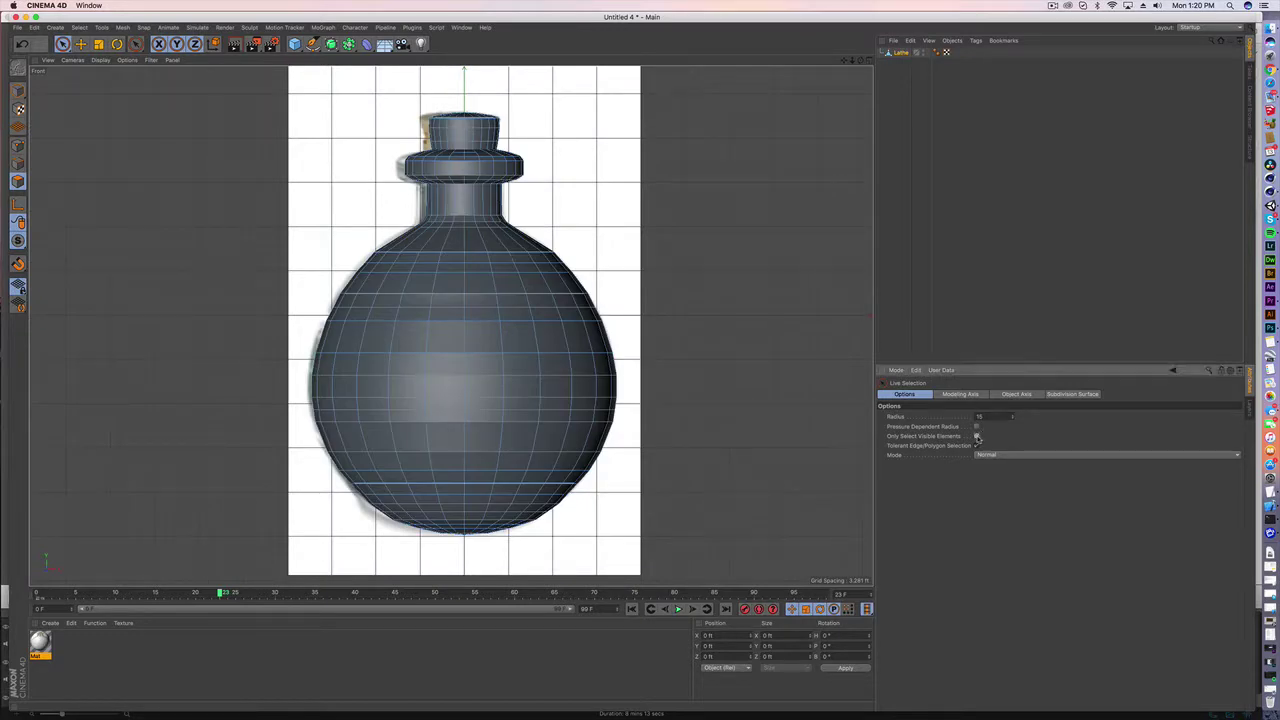
Step: Select the polygons of the bottle's body, neck and lip, and deselect those of the cork
left_click(515, 260)
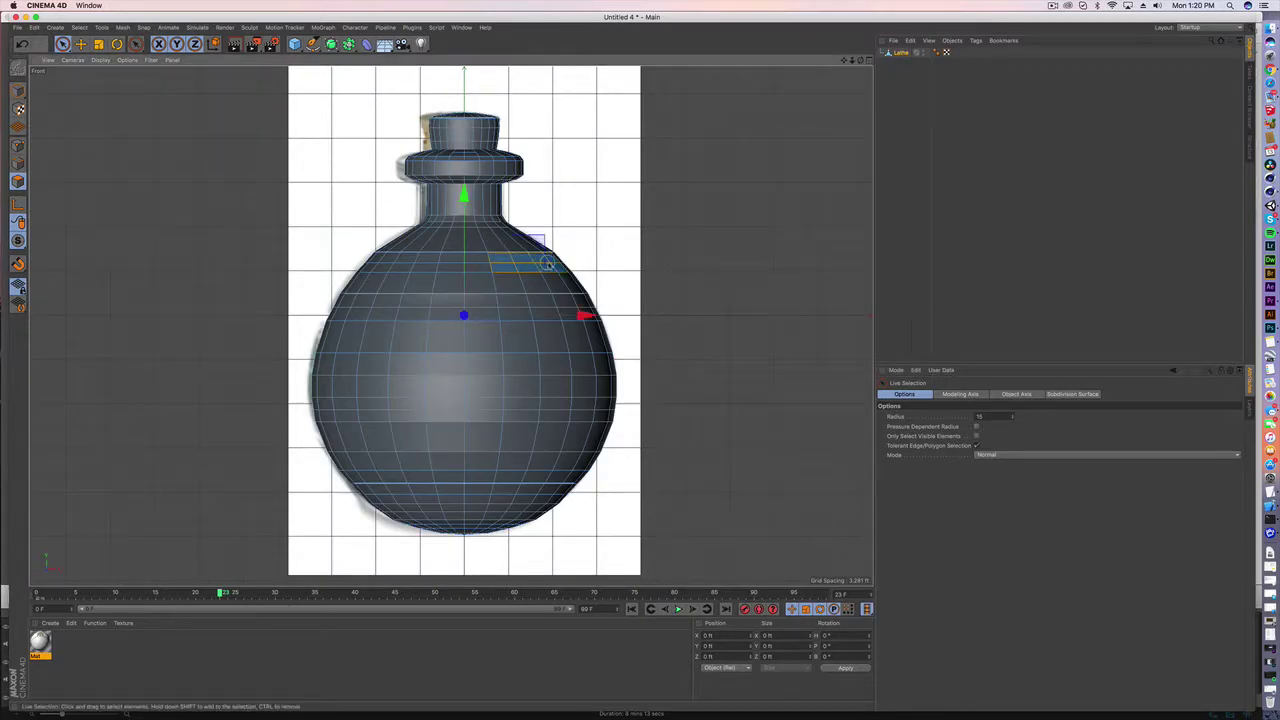
mouse_move(474, 255)
left_mouse_down()
mouse_move(382, 245)
mouse_move(543, 242)
mouse_move(530, 242)
left_mouse_up()
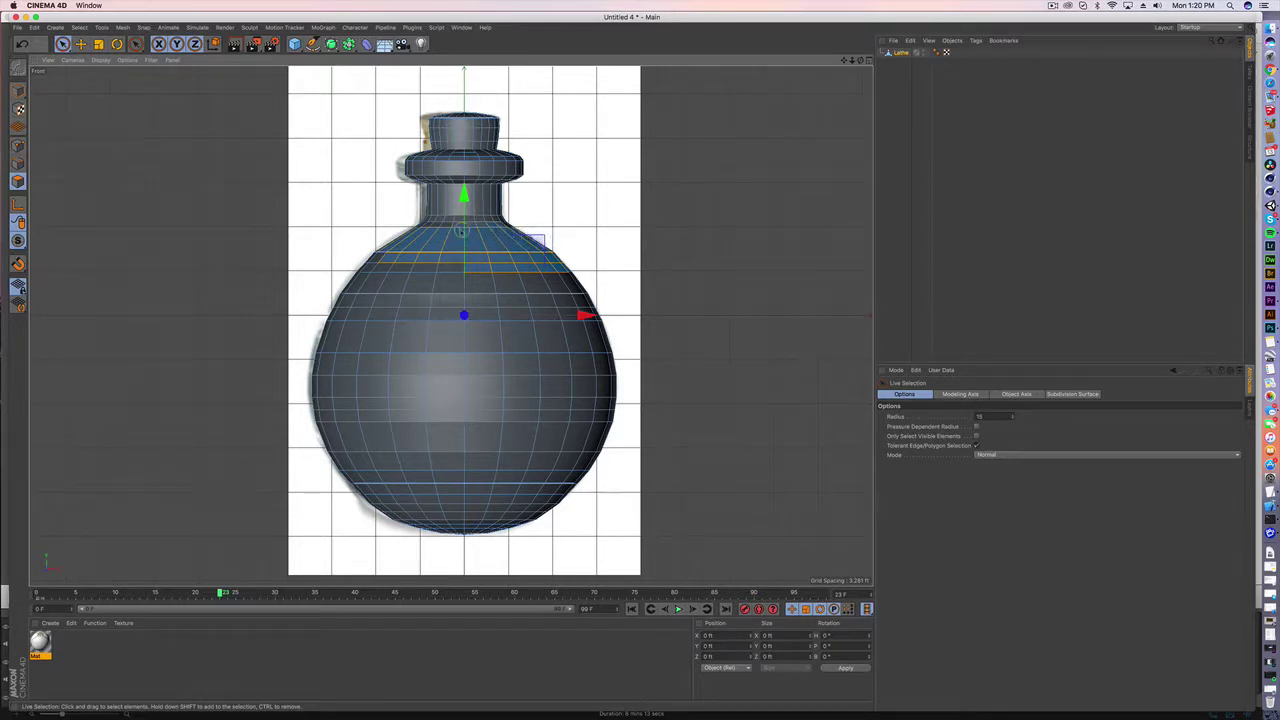
mouse_move(454, 226)
left_mouse_down()
mouse_move(508, 228)
mouse_move(408, 260)
mouse_move(426, 258)
mouse_move(340, 345)
mouse_move(420, 440)
mouse_move(325, 430)
mouse_move(451, 509)
mouse_move(534, 523)
mouse_move(586, 451)
mouse_move(598, 306)
mouse_move(515, 288)
mouse_move(410, 308)
mouse_move(424, 367)
mouse_move(420, 476)
mouse_move(460, 486)
mouse_move(534, 420)
mouse_move(565, 473)
left_mouse_up()
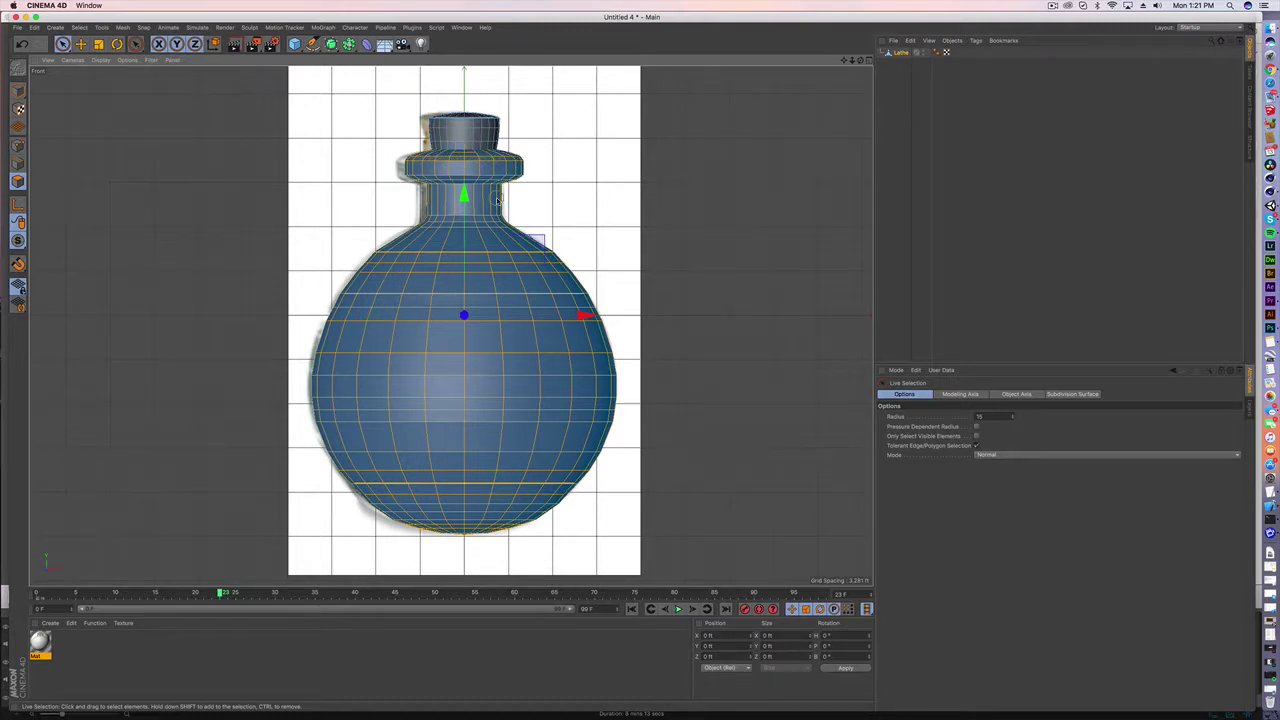
left_click(452, 175)
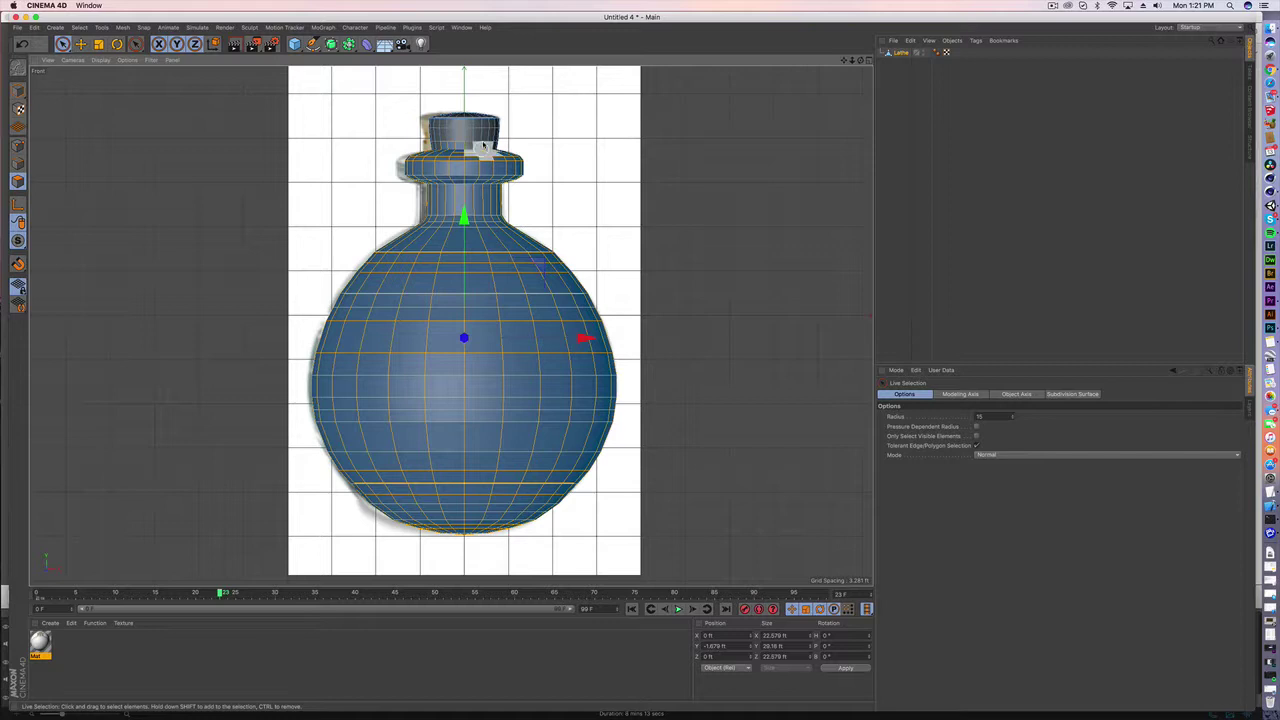
left_click(445, 139, "ctrl")
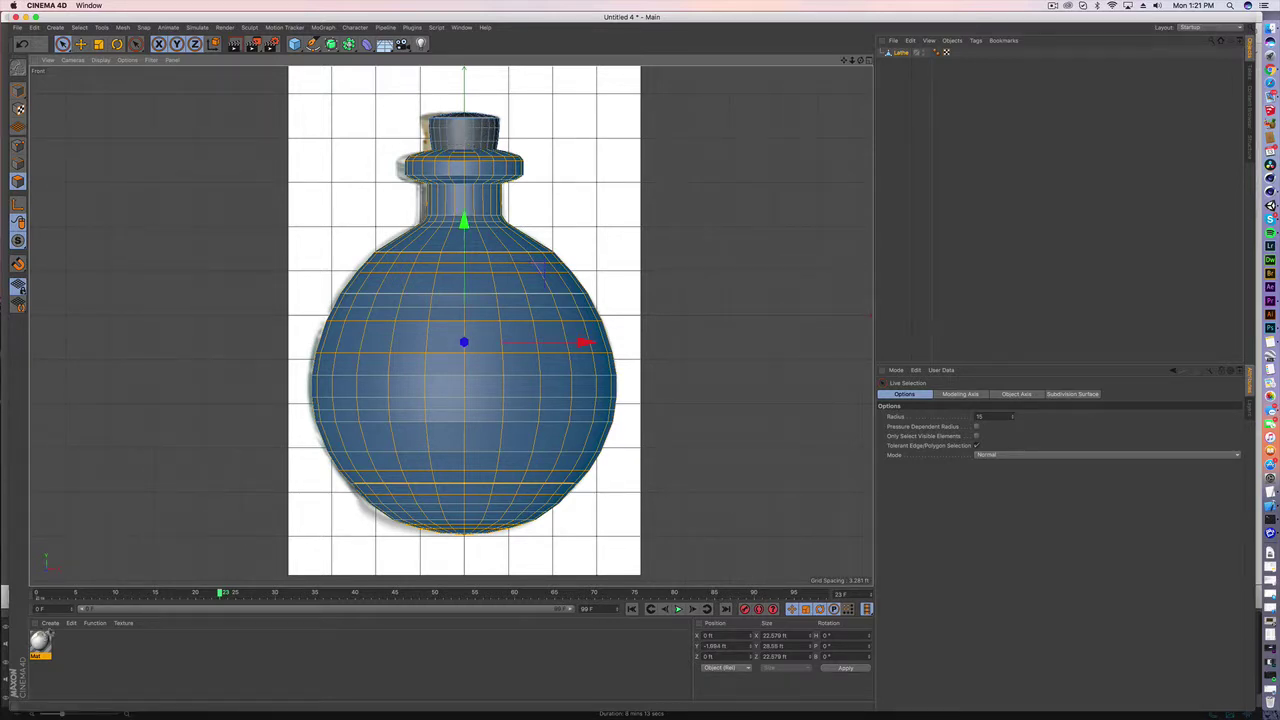
Step: Create a new material, enable its Transparency channel and set the refraction to 1.35
left_click(50, 623)
left_click(70, 534)
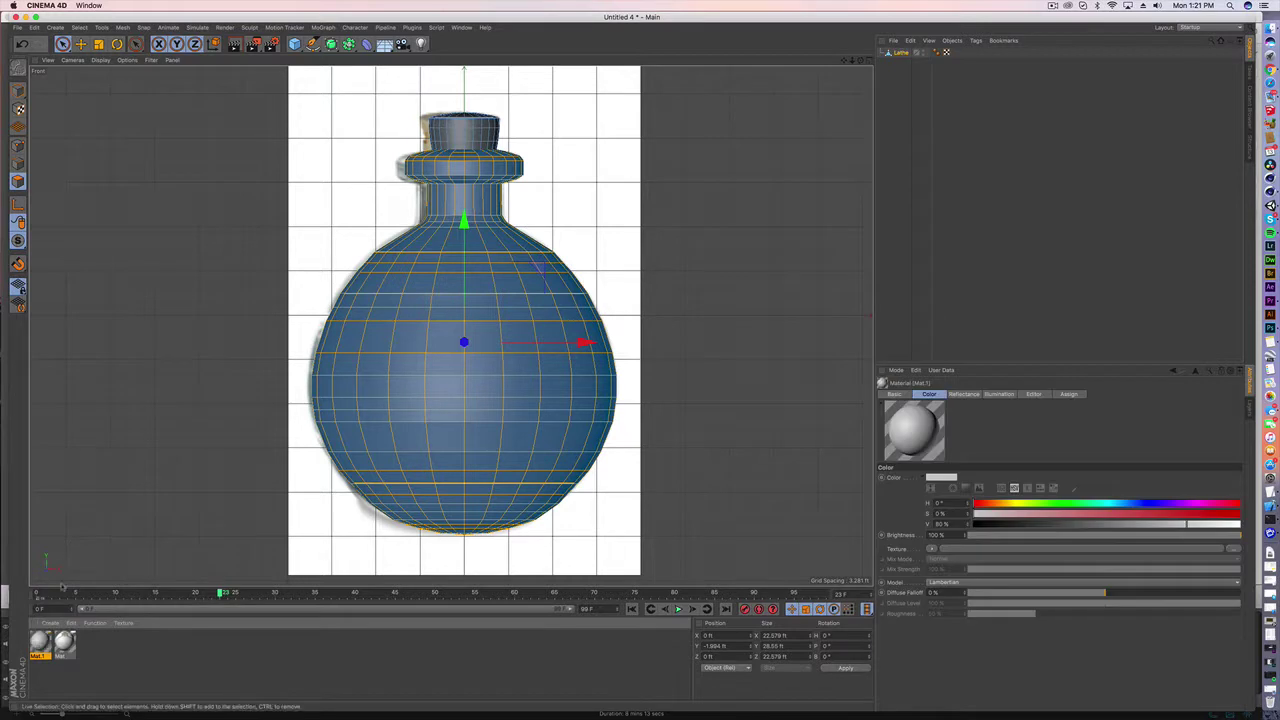
double_click(39, 642)
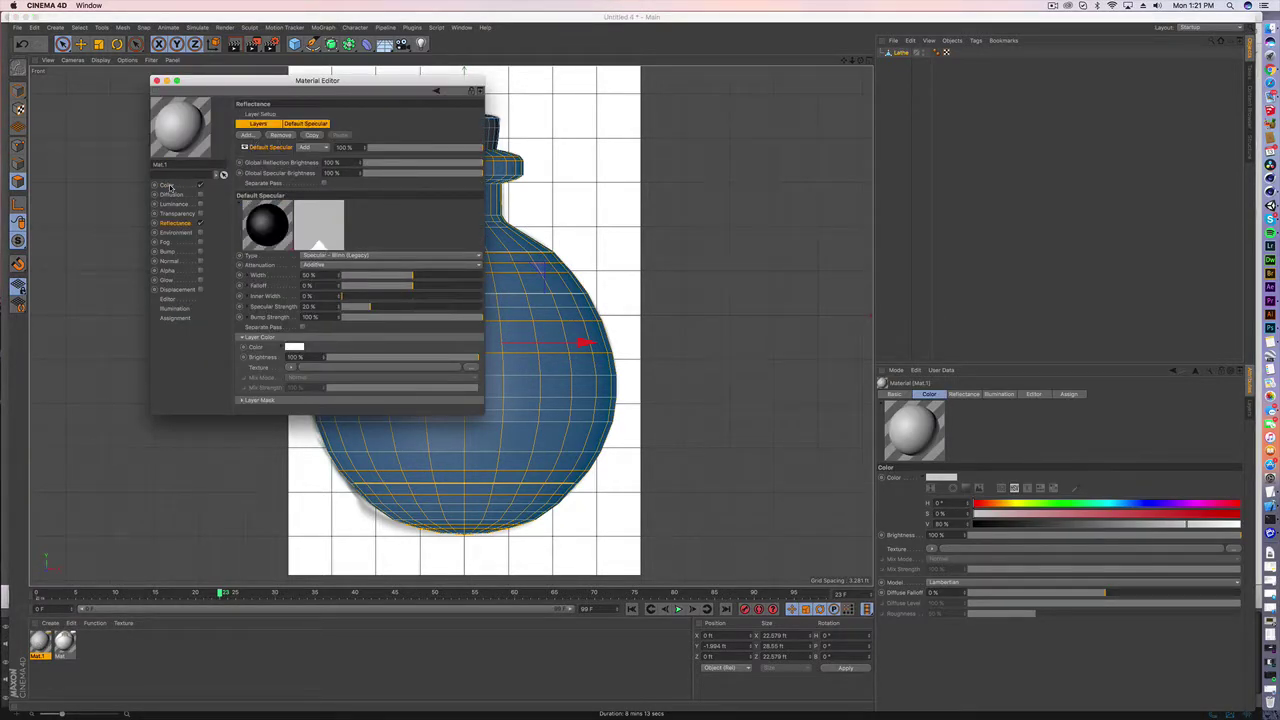
left_click(176, 213)
left_click(200, 214)
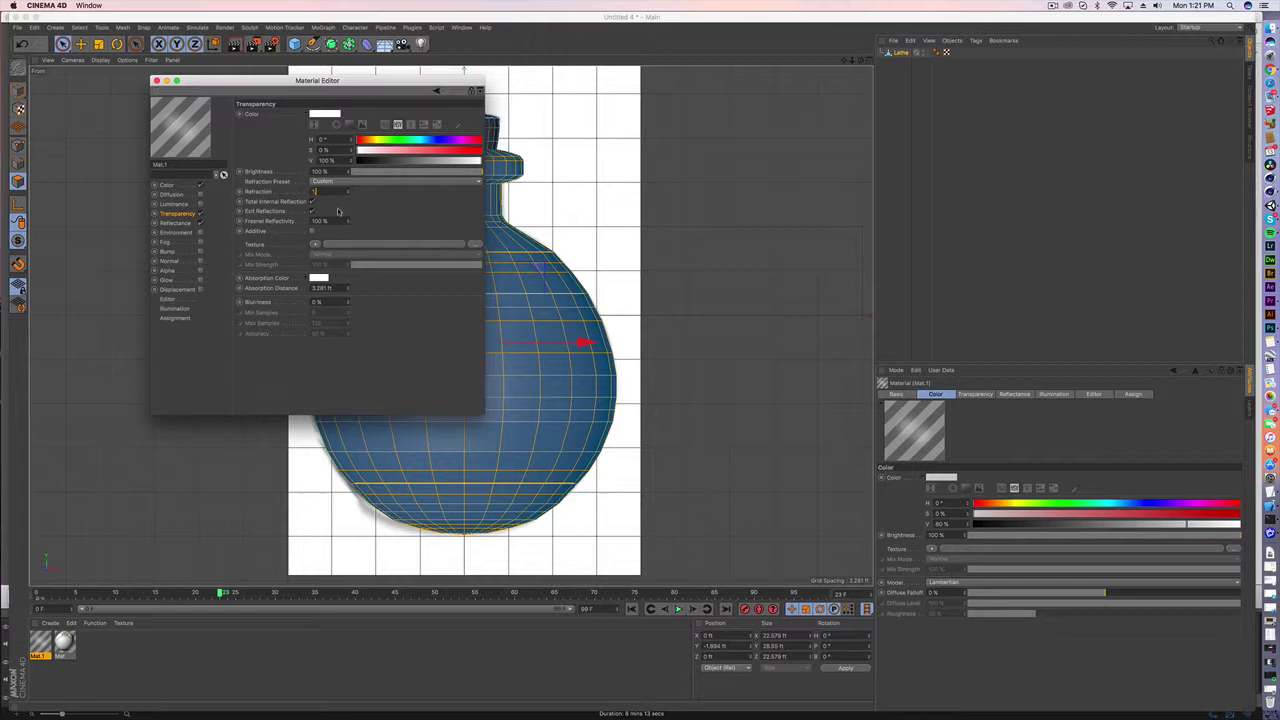
key("Return")
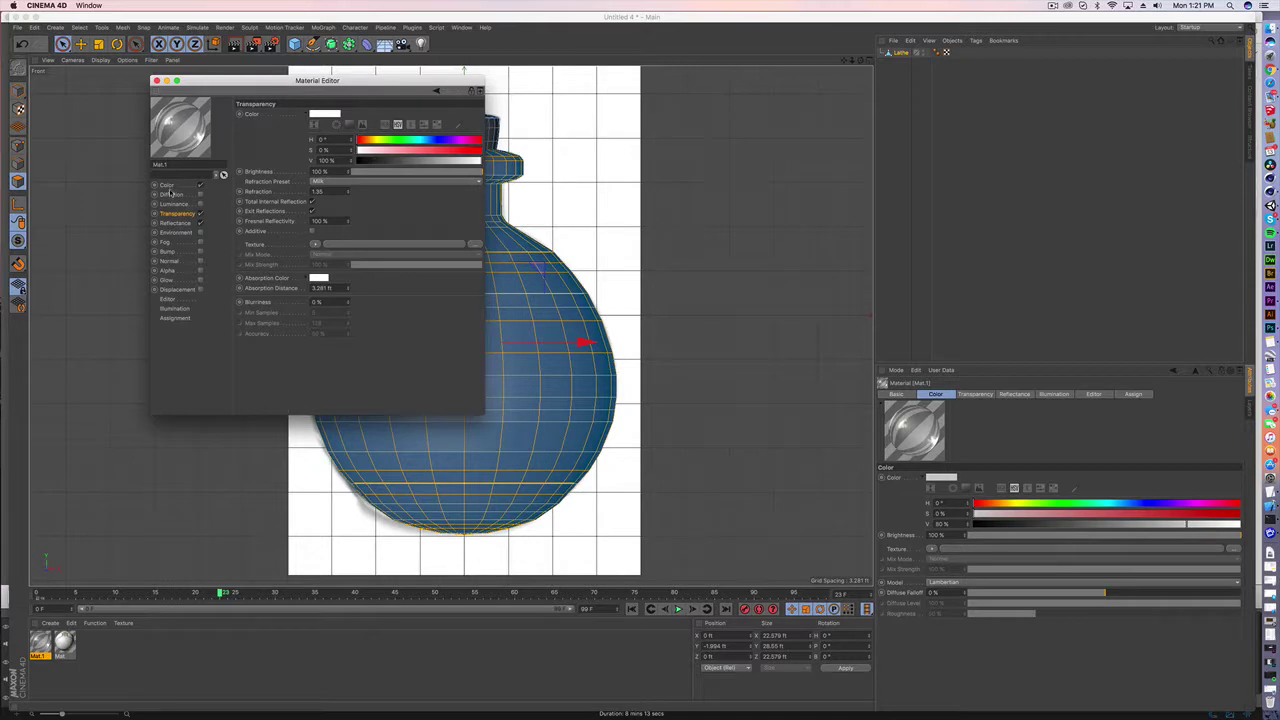
left_click(156, 80)
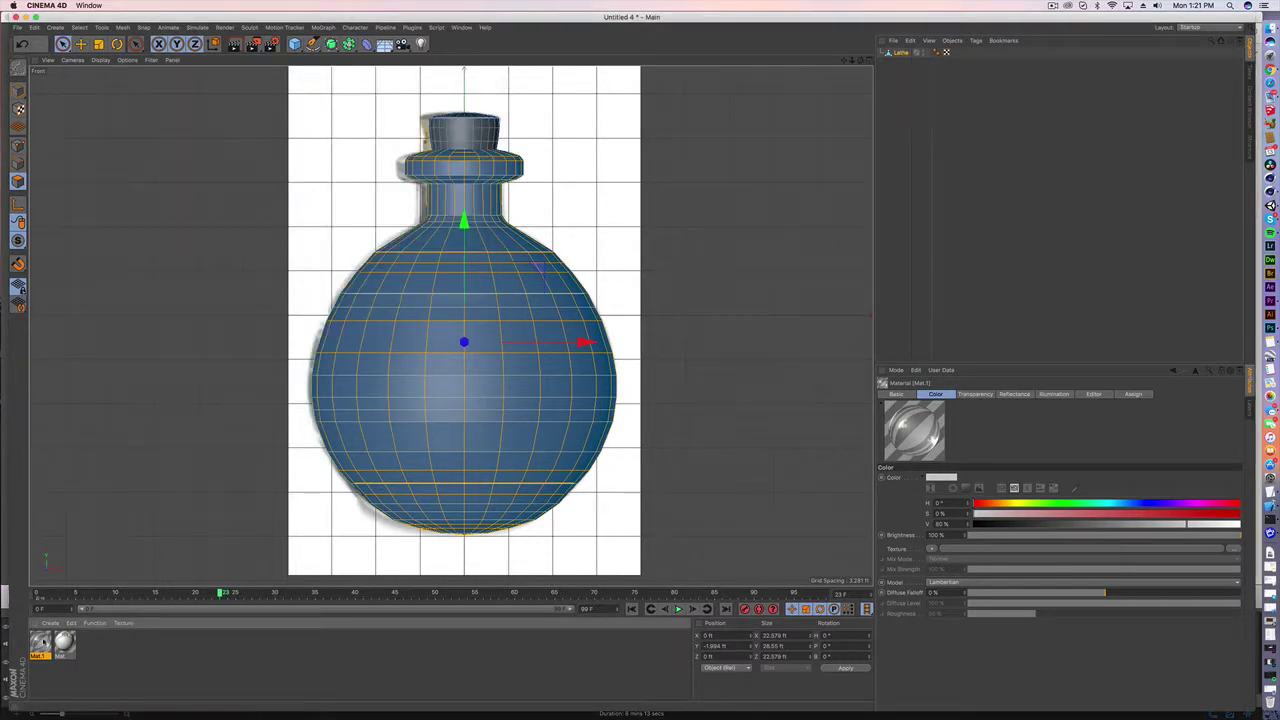
Step: Apply the transparent material Mat.1 to the selected glass polygons and maximize the Perspective view
left_click_drag(483, 364, 483, 363)
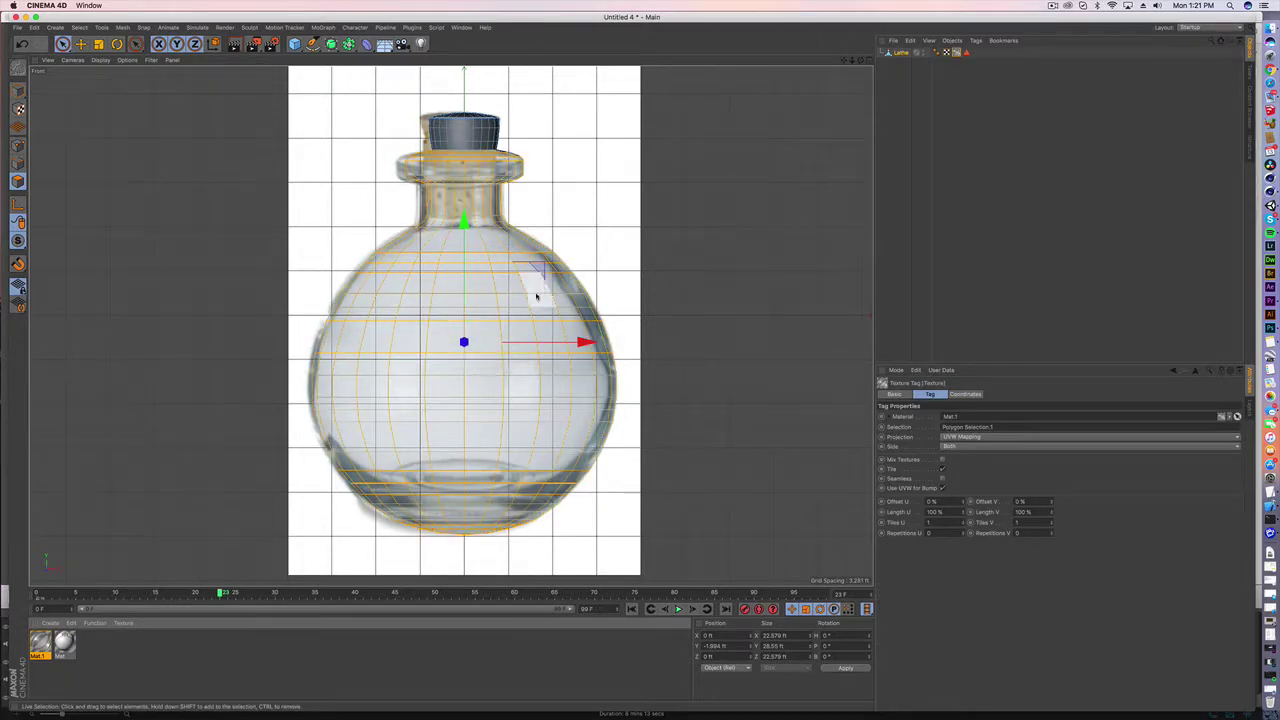
left_click(866, 61)
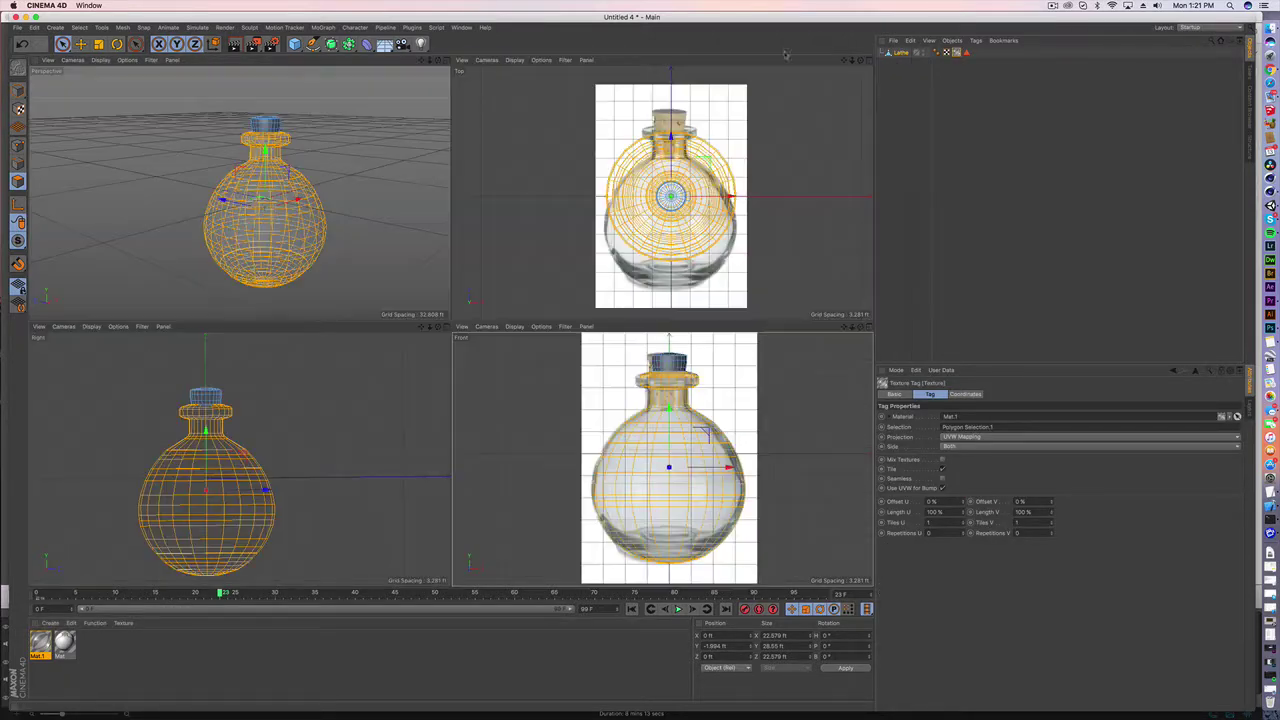
left_click(447, 60)
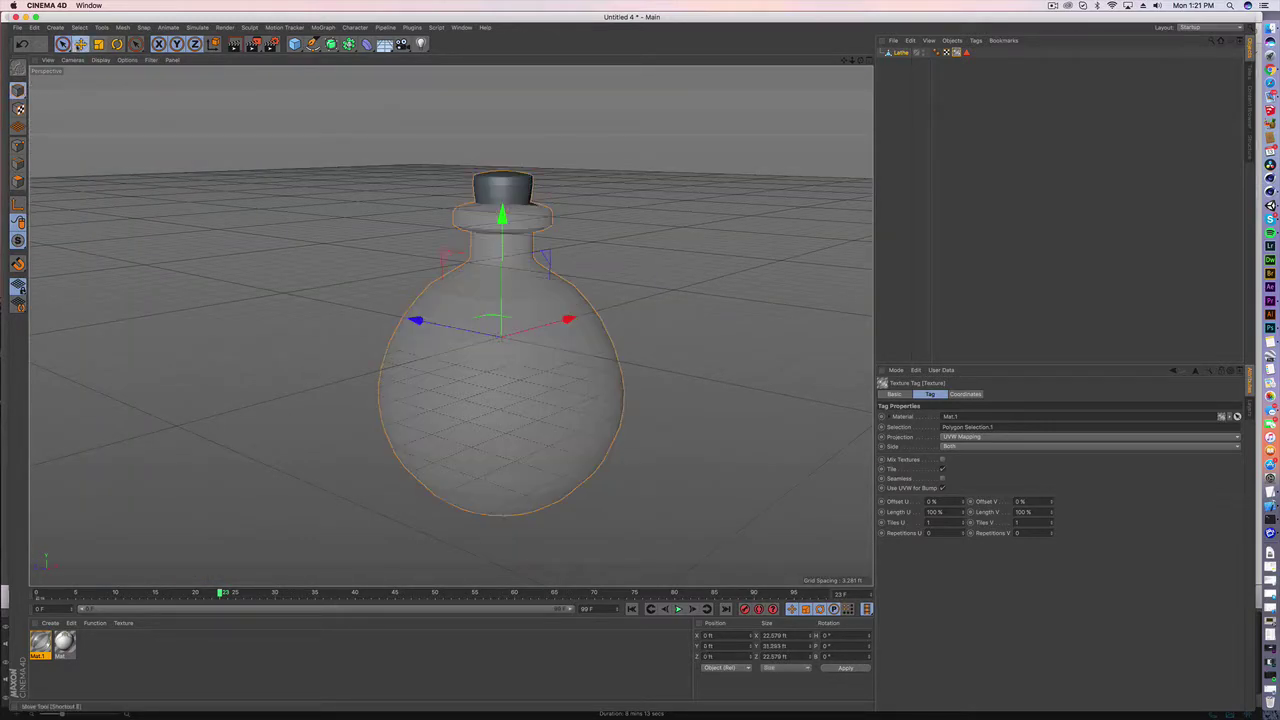
Step: Add a light and move it above and beside the bottle, about 22 ft up in Y and about -17 ft in Z
left_click(80, 44)
left_click_drag(469, 374, 520, 358, "alt")
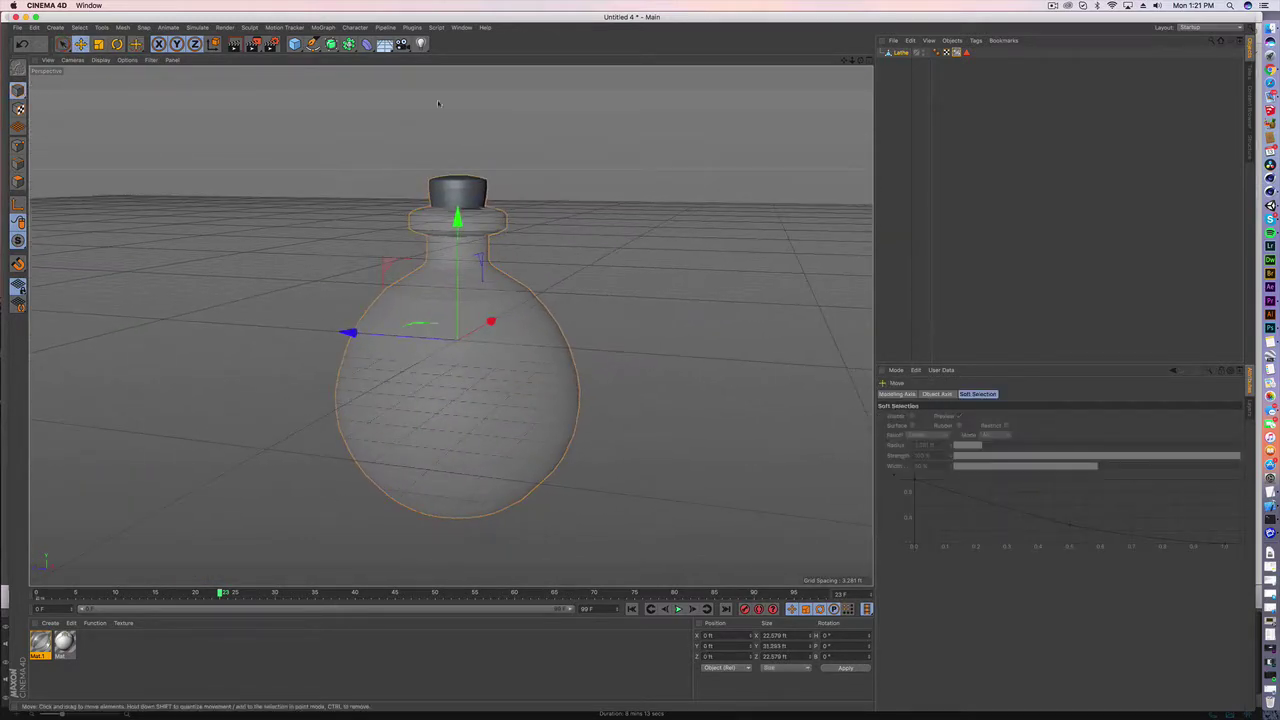
left_click(422, 44)
left_click_drag(470, 247, 462, 62)
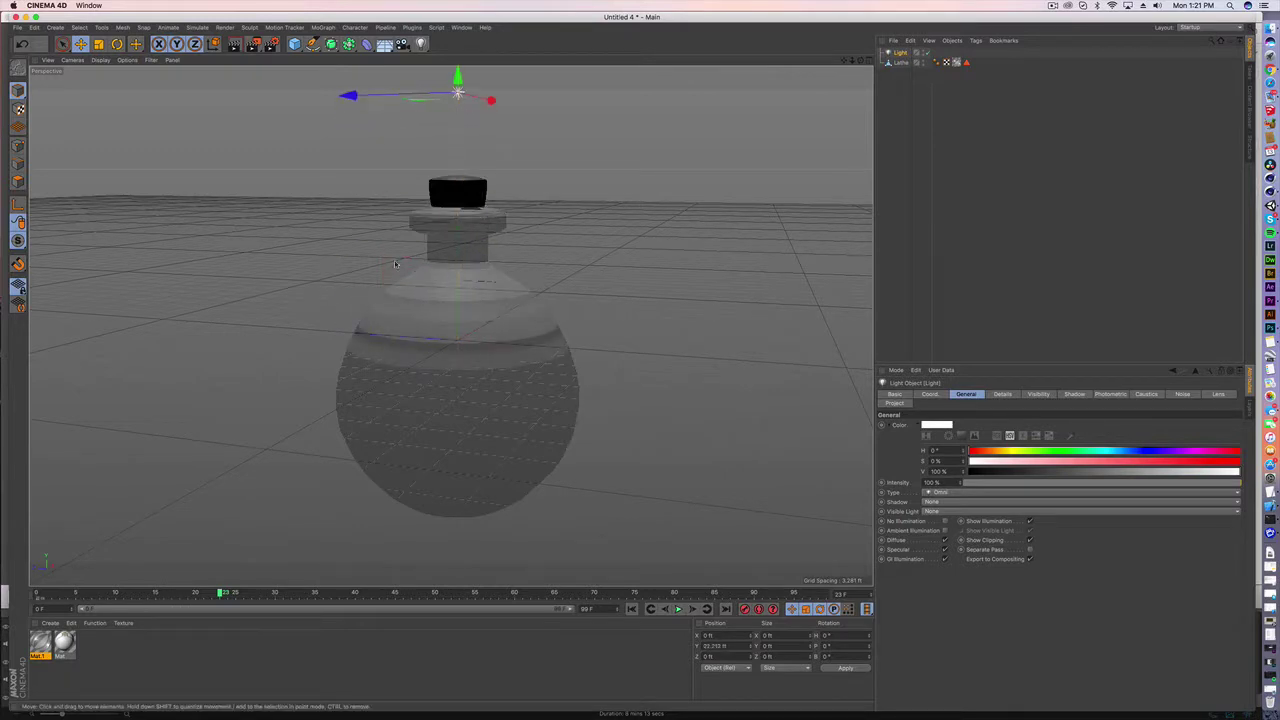
left_click_drag(343, 94, 541, 99)
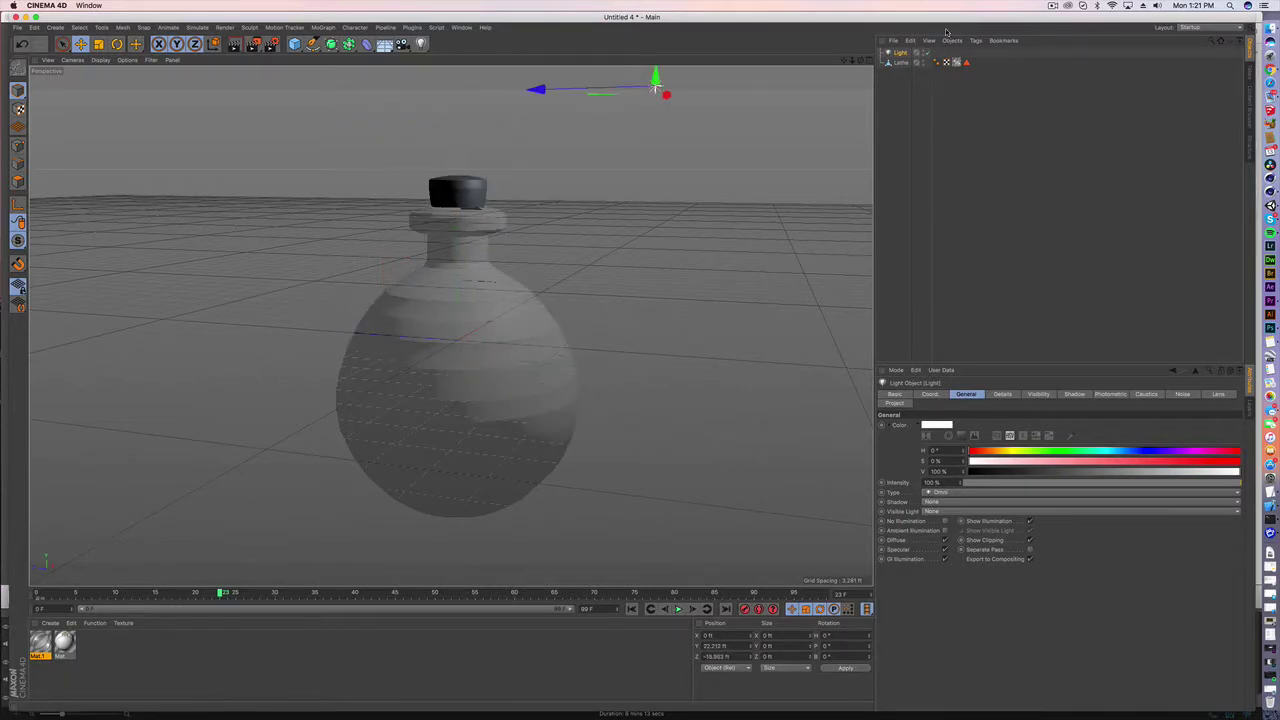
Step: Set the light's shadow type to Shadow Maps (Soft)
left_click(1074, 394)
left_click(955, 425)
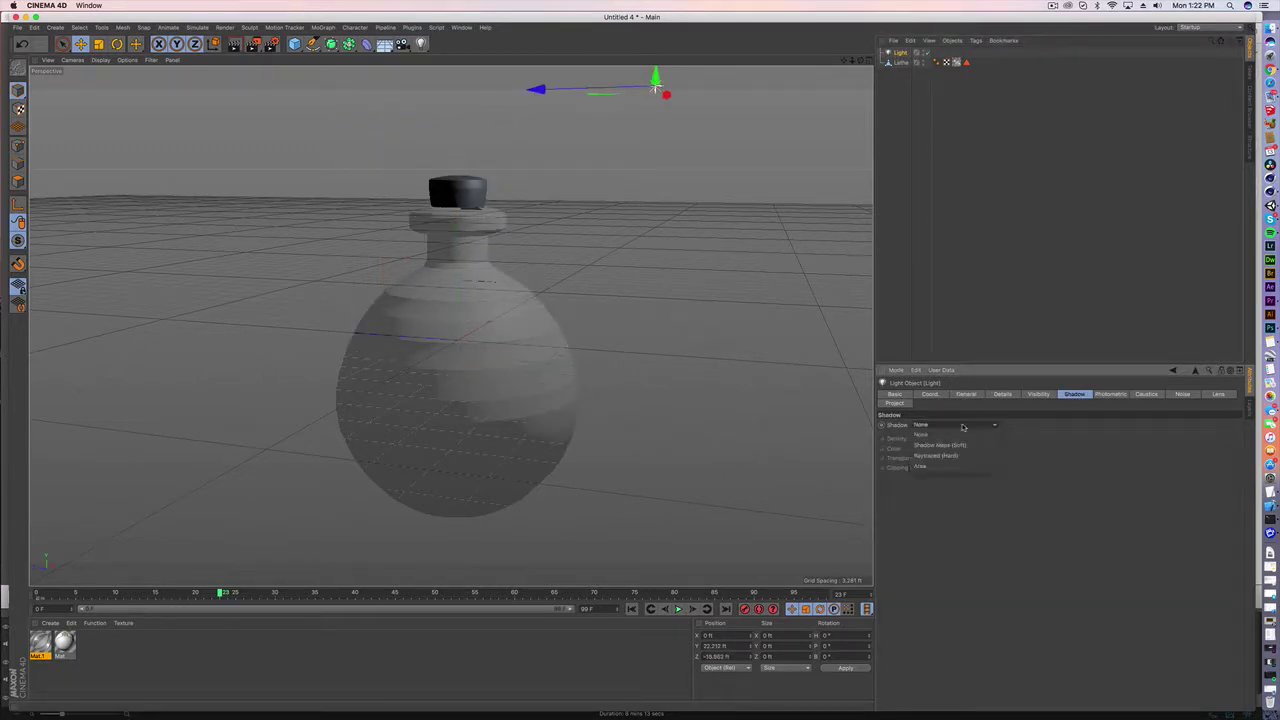
left_click(955, 446)
scroll(434, 337, "down", 3)
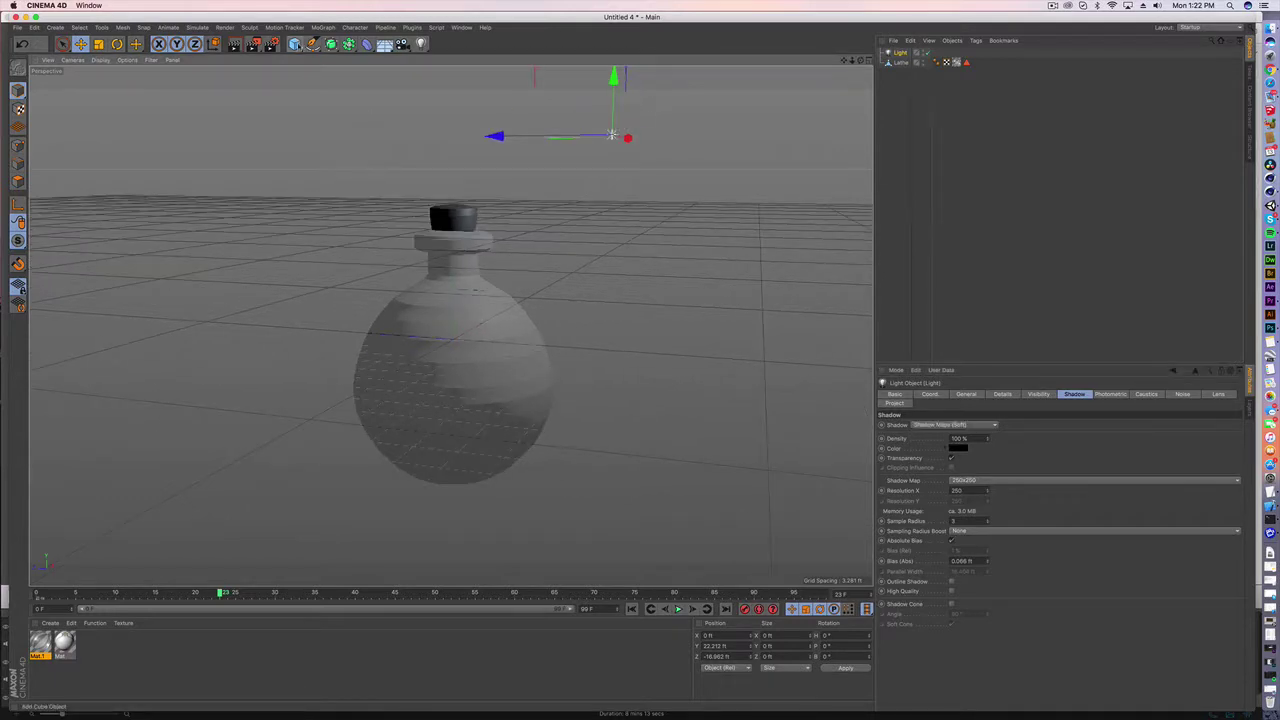
left_click(295, 44)
left_click(387, 77)
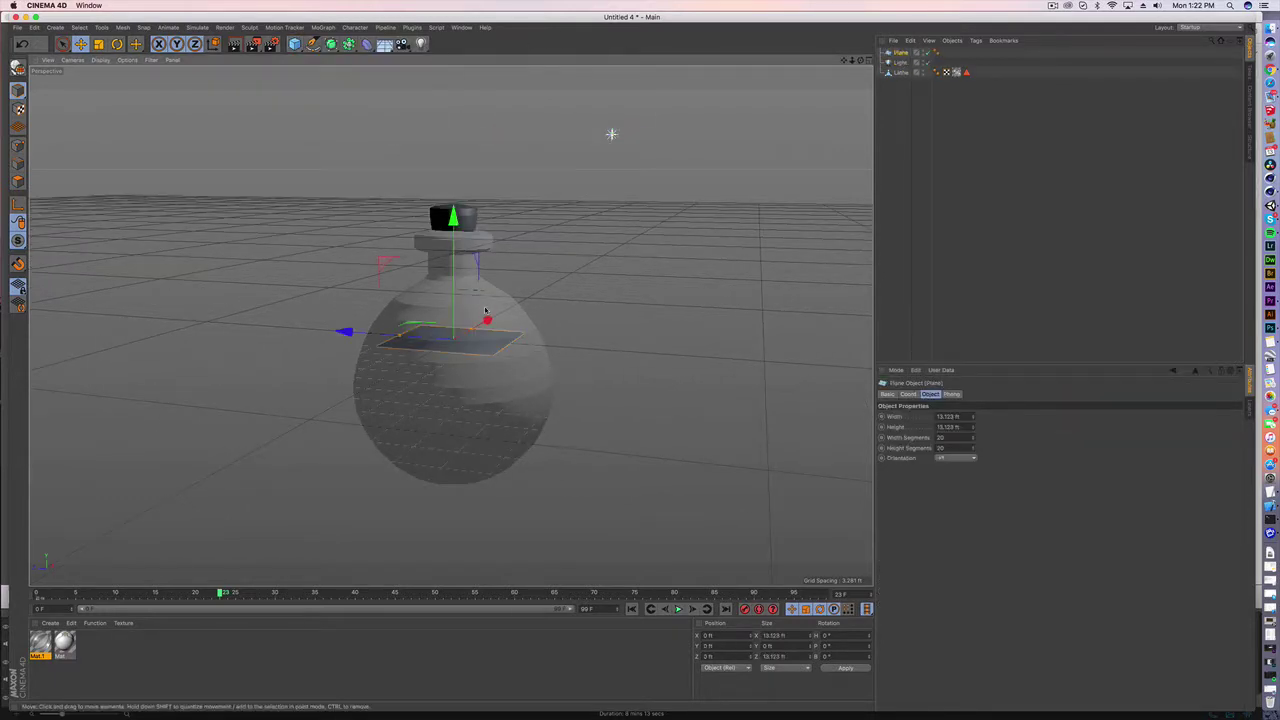
key("Delete")
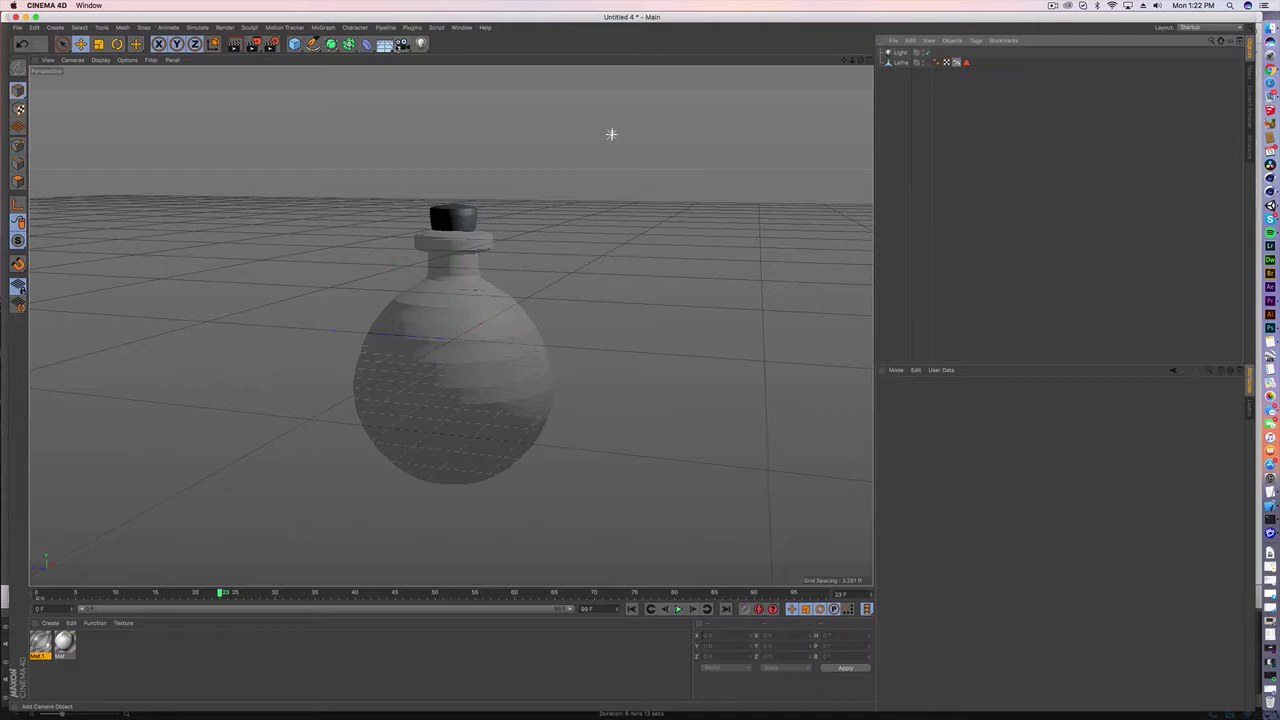
Step: Add a Floor object and raise the light and the bottle together until the bottle clears the floor
left_click(386, 46)
left_click(900, 62)
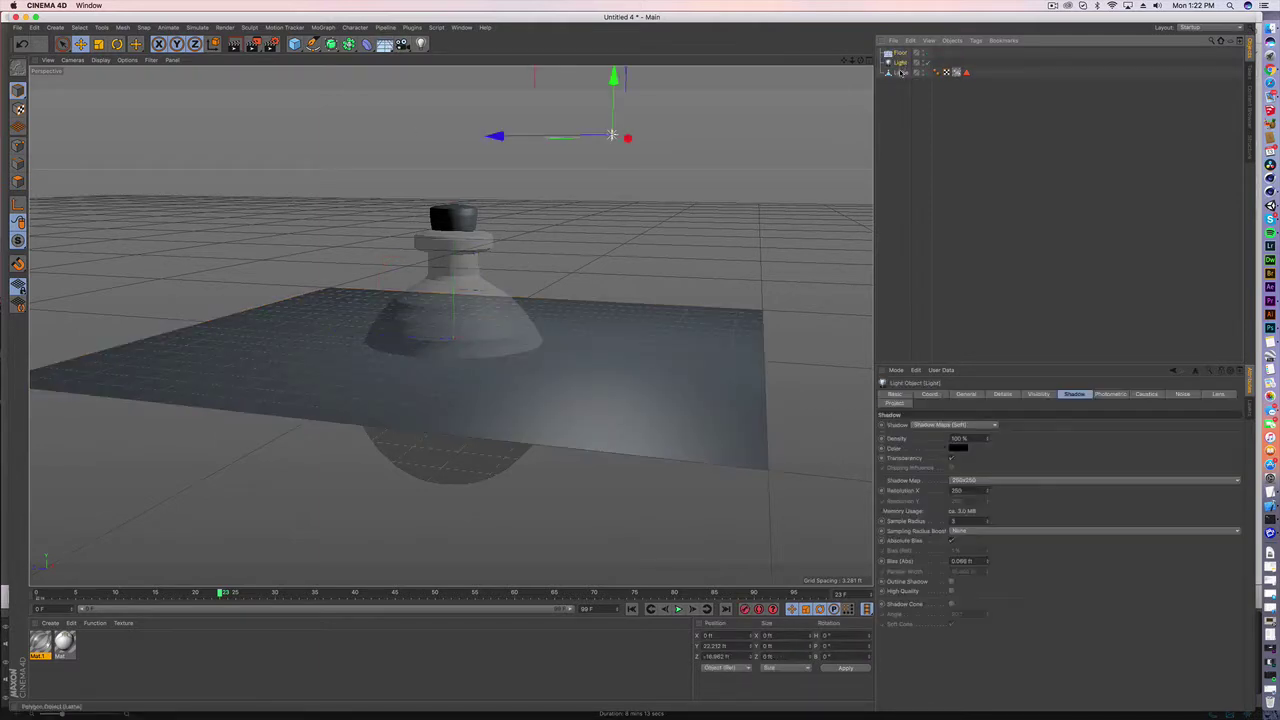
left_click(900, 72, "ctrl")
left_click_drag(486, 155, 486, 41)
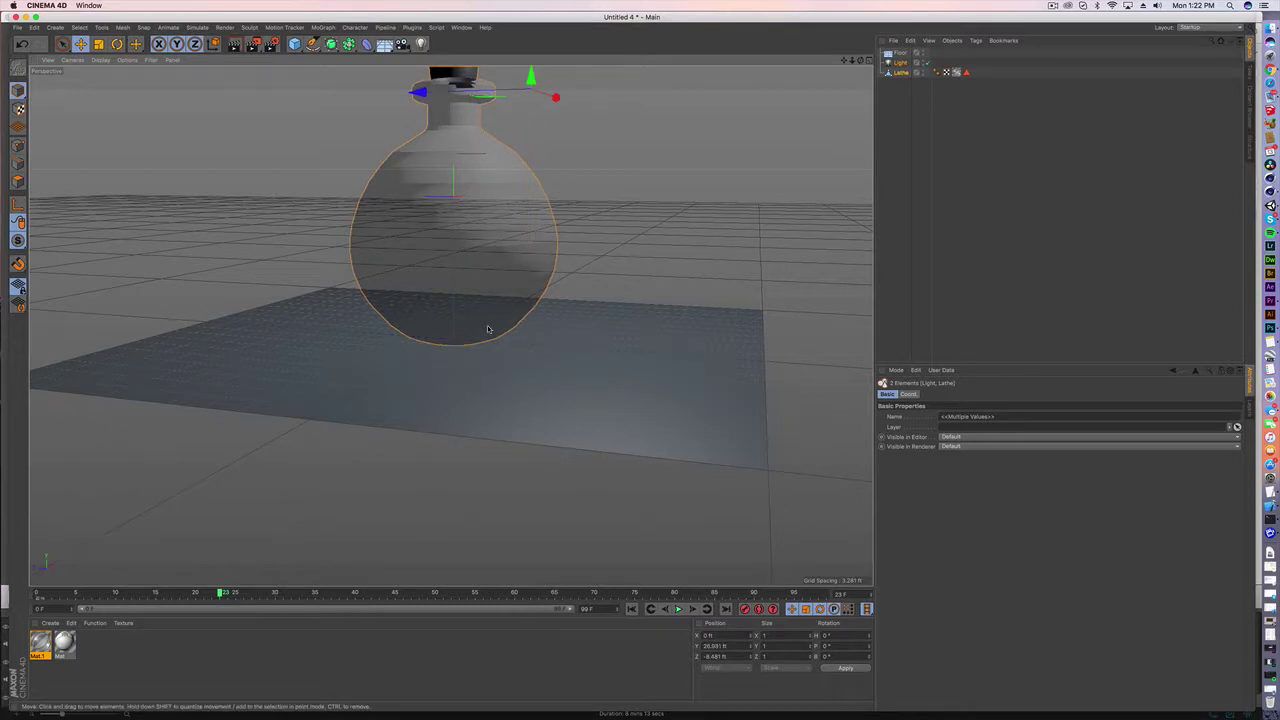
middle_click_drag(486, 329, 380, 414, "alt")
left_click_drag(380, 413, 640, 430, "alt")
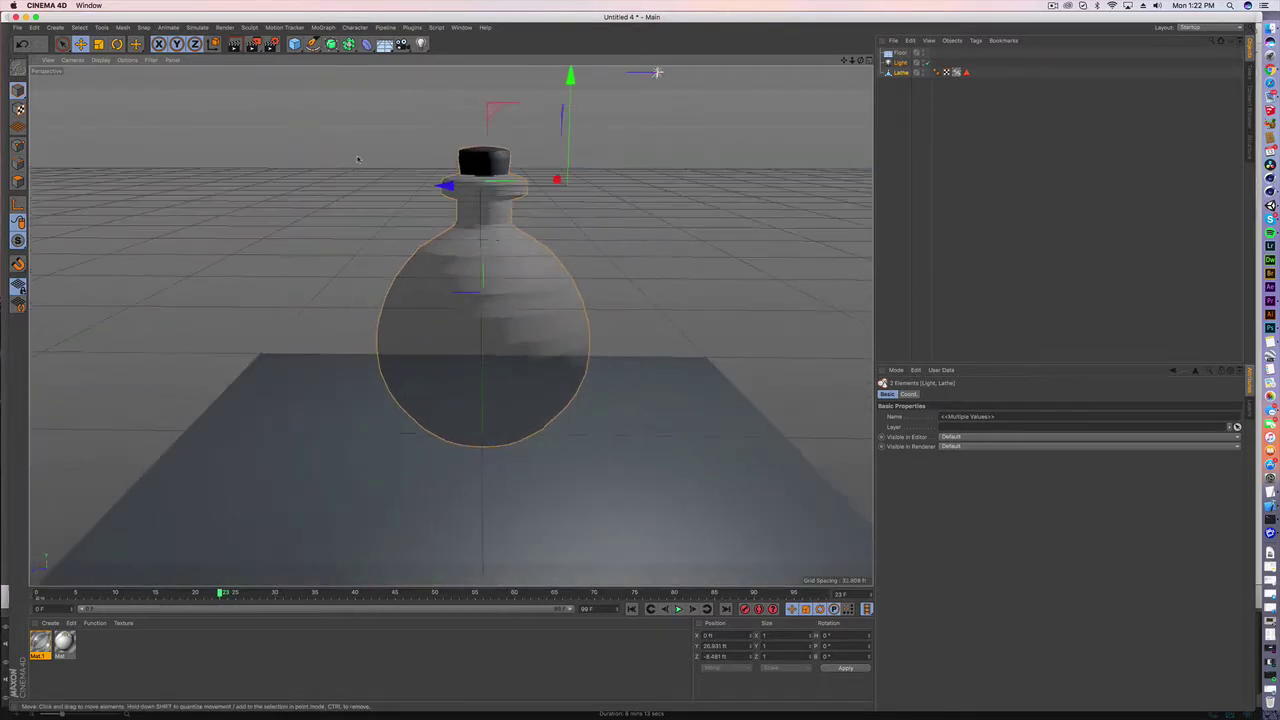
Step: Render the view to check the bottle's height, lower the bottle to about 14.1 ft in Y and render again
key("ctrl+r")
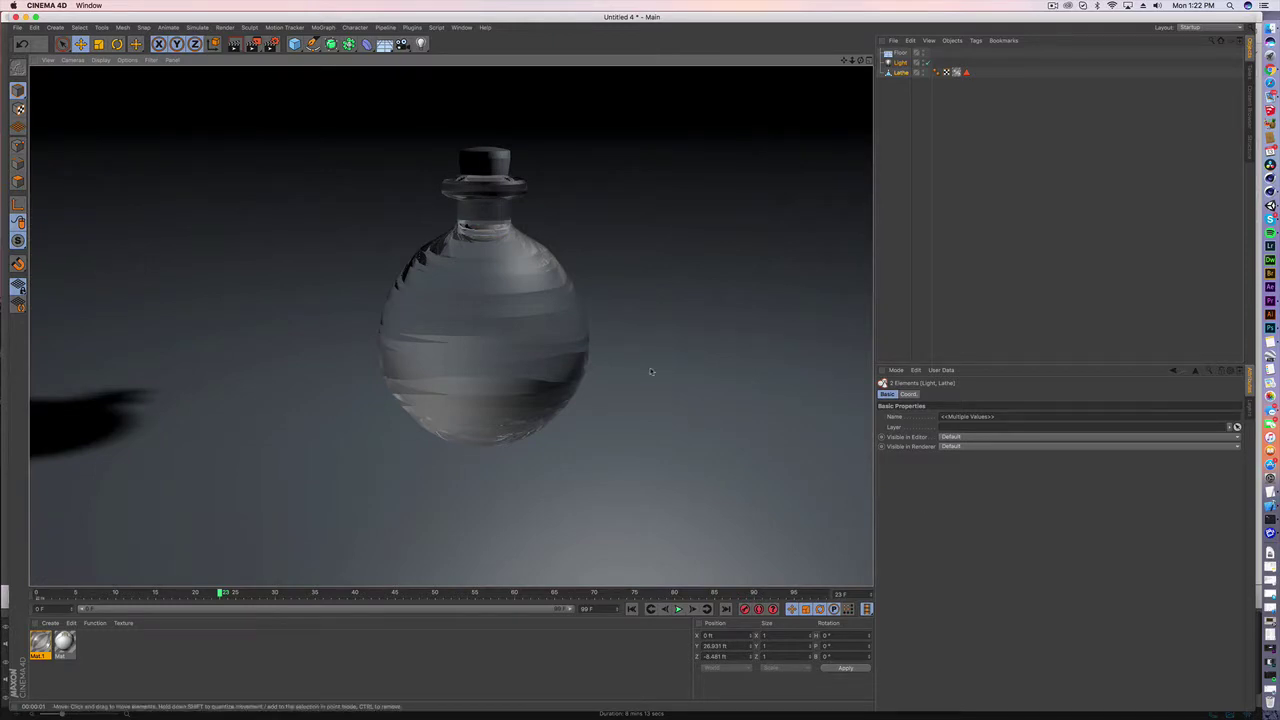
left_click(901, 73)
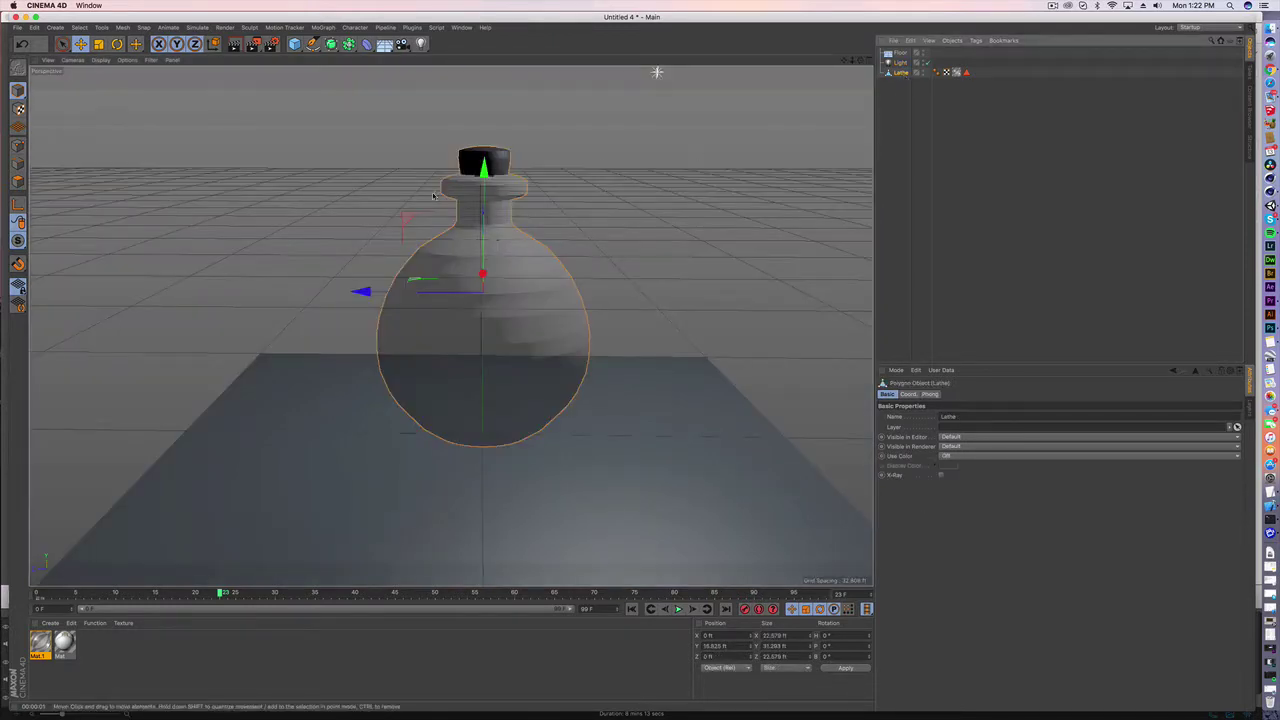
left_click_drag(484, 285, 492, 305)
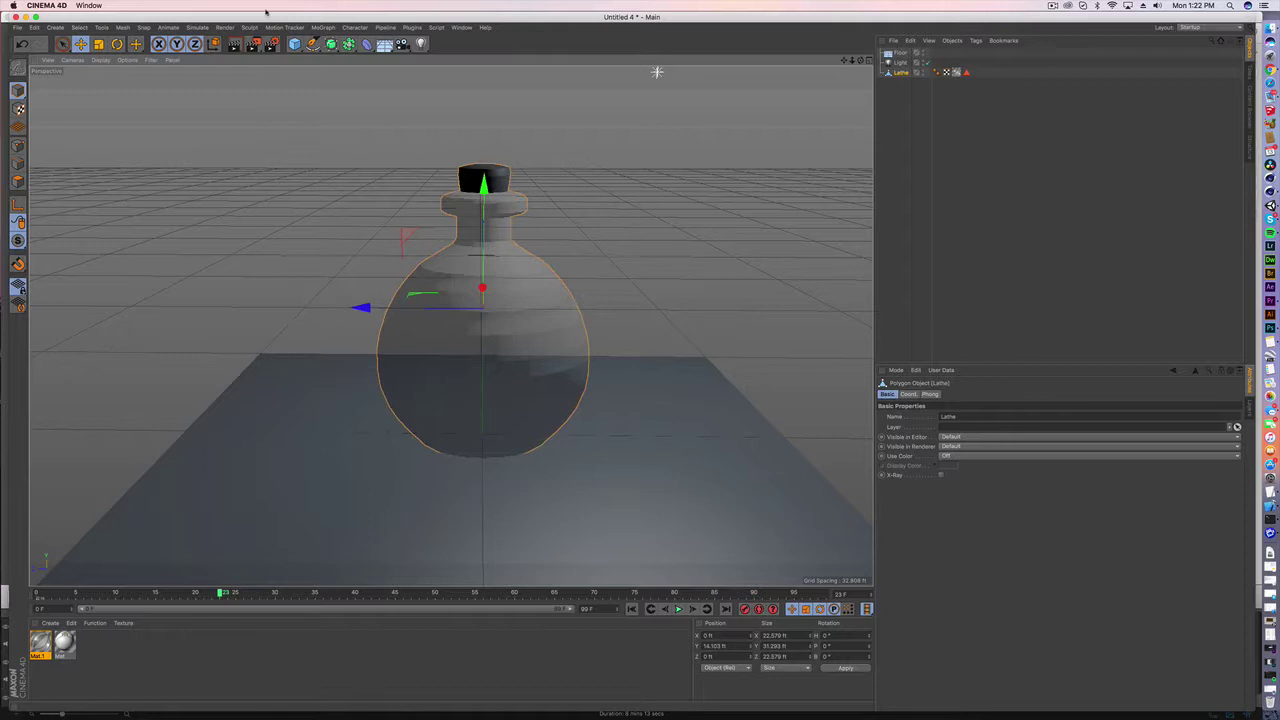
key("ctrl+r")
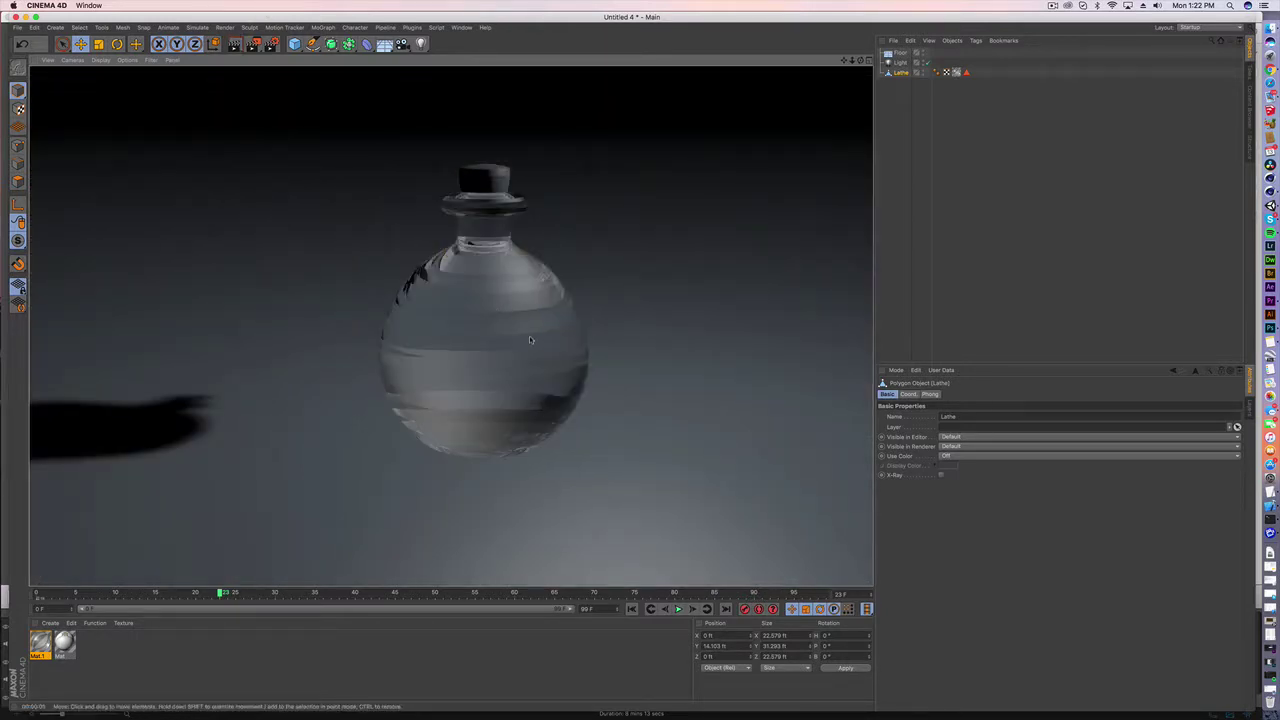
Step: Move the light directly above the bottle, to about 44 ft in Y, and render the perspective view
scroll(530, 339, "down", 1)
scroll(530, 340, "down", 2)
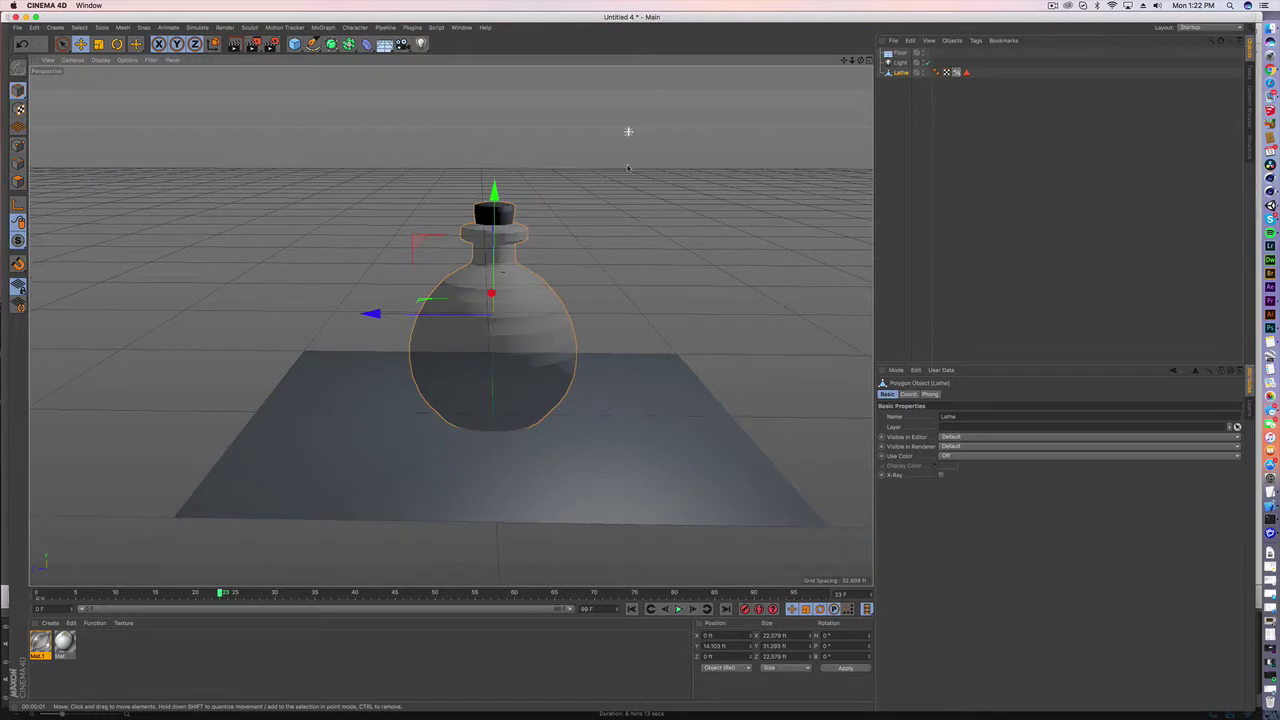
left_click(901, 63)
left_click_drag(629, 131, 476, 80)
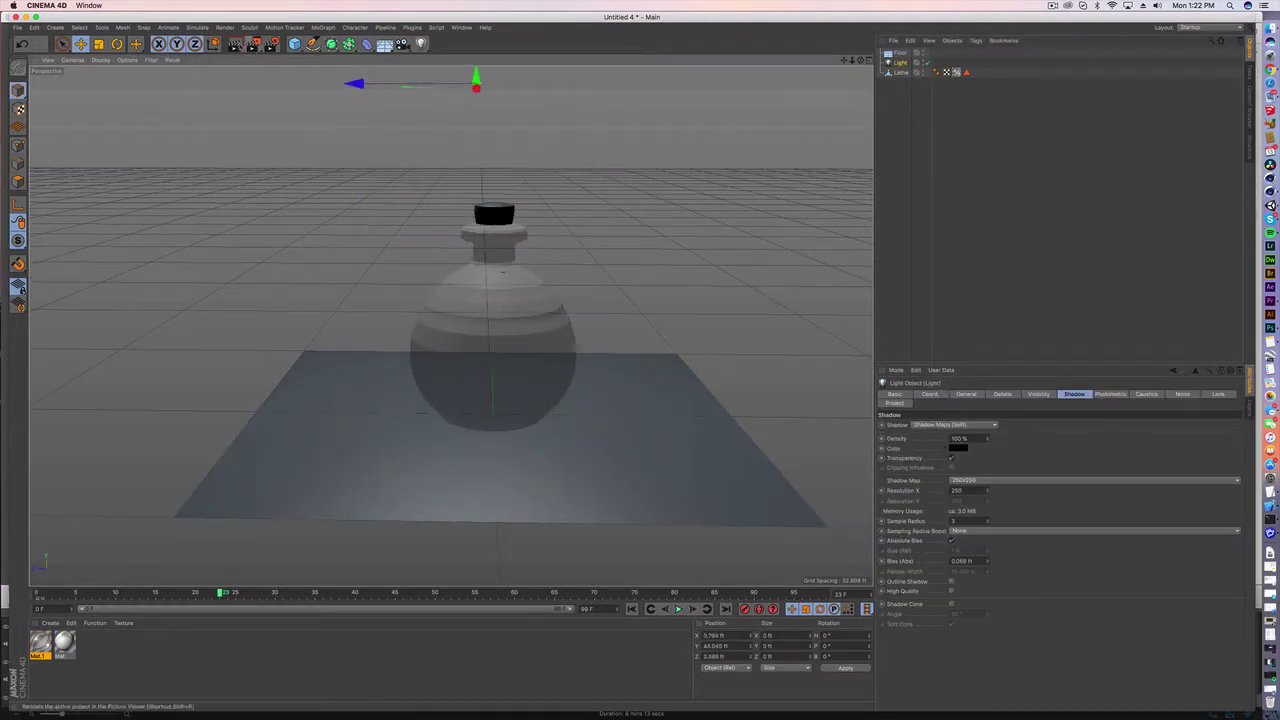
key("super+r")
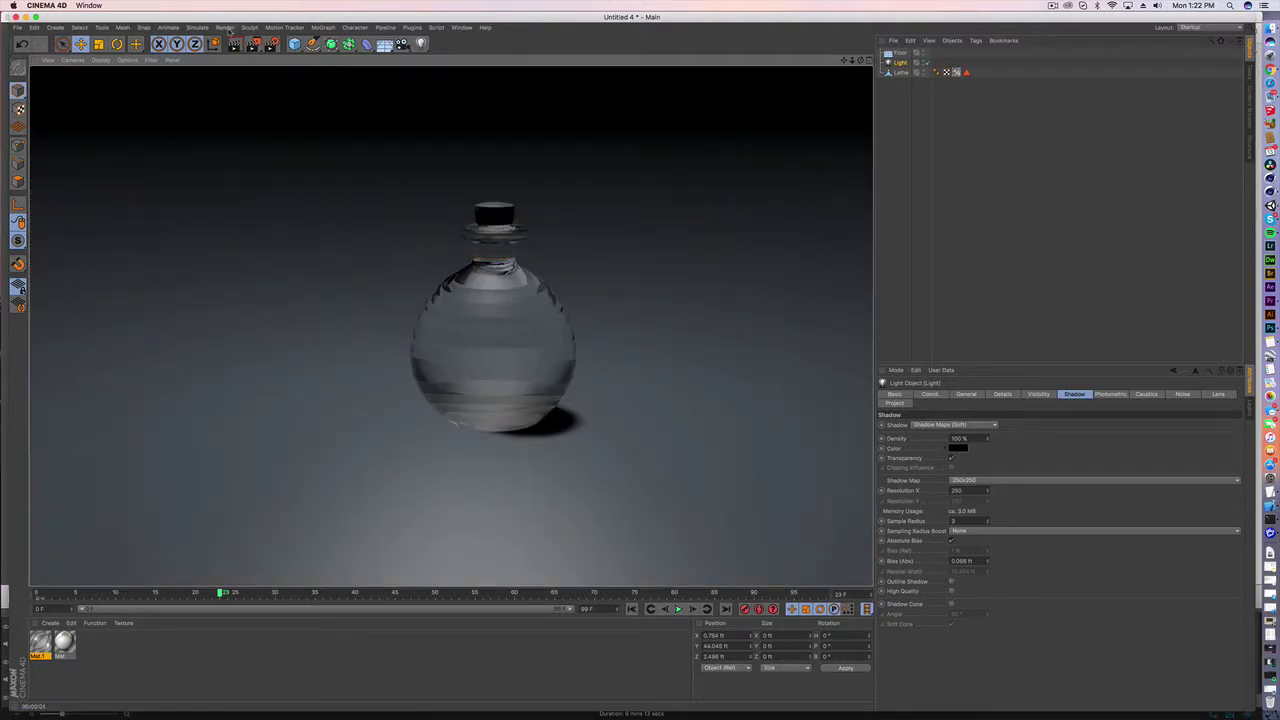
Step: Add the Ambient Occlusion effect to the render settings and render the perspective view
left_click(271, 44)
left_click(276, 292)
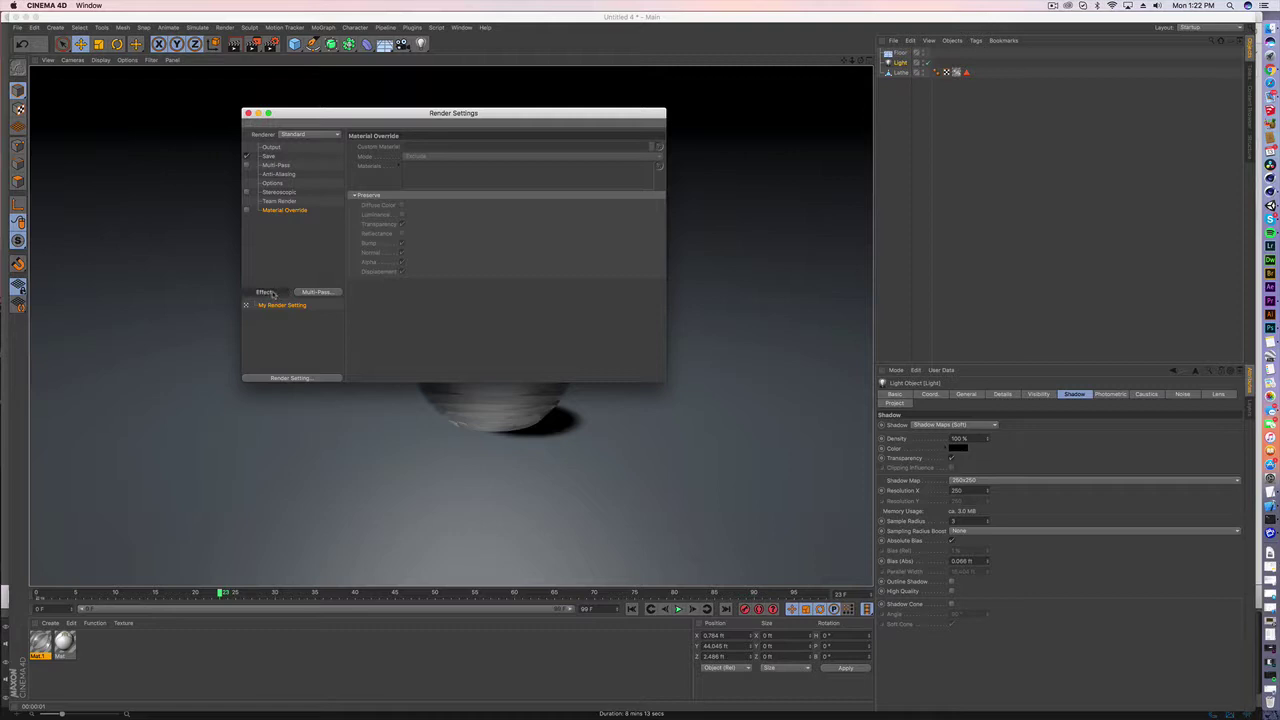
left_click(326, 356)
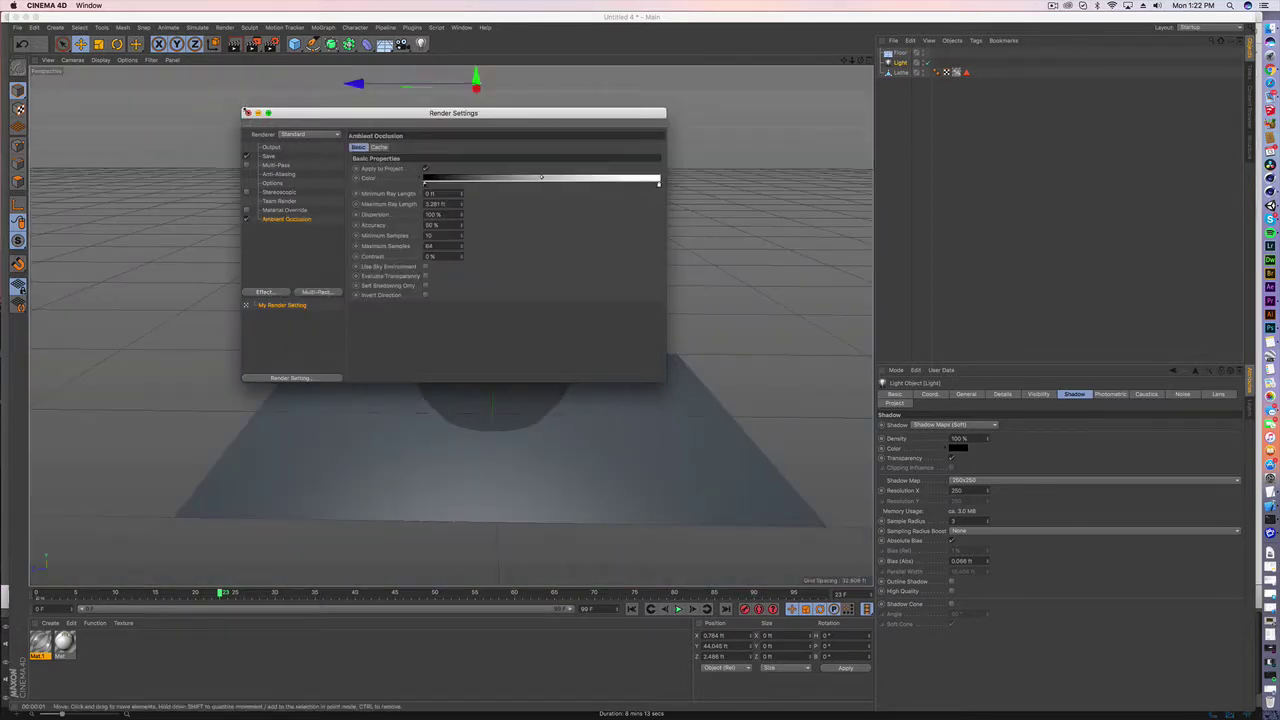
left_click(247, 113)
key("ctrl+r")
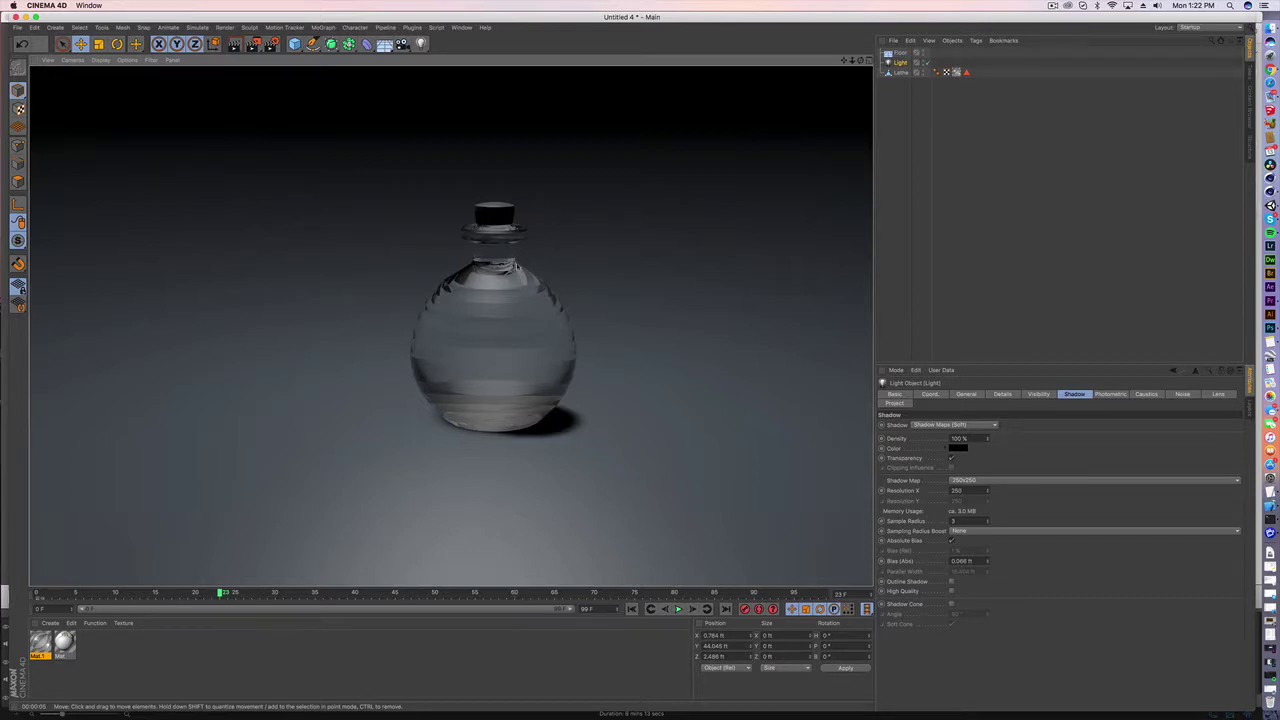
Step: Maximize the Front view and delete the lathed bottle object
left_click(869, 61)
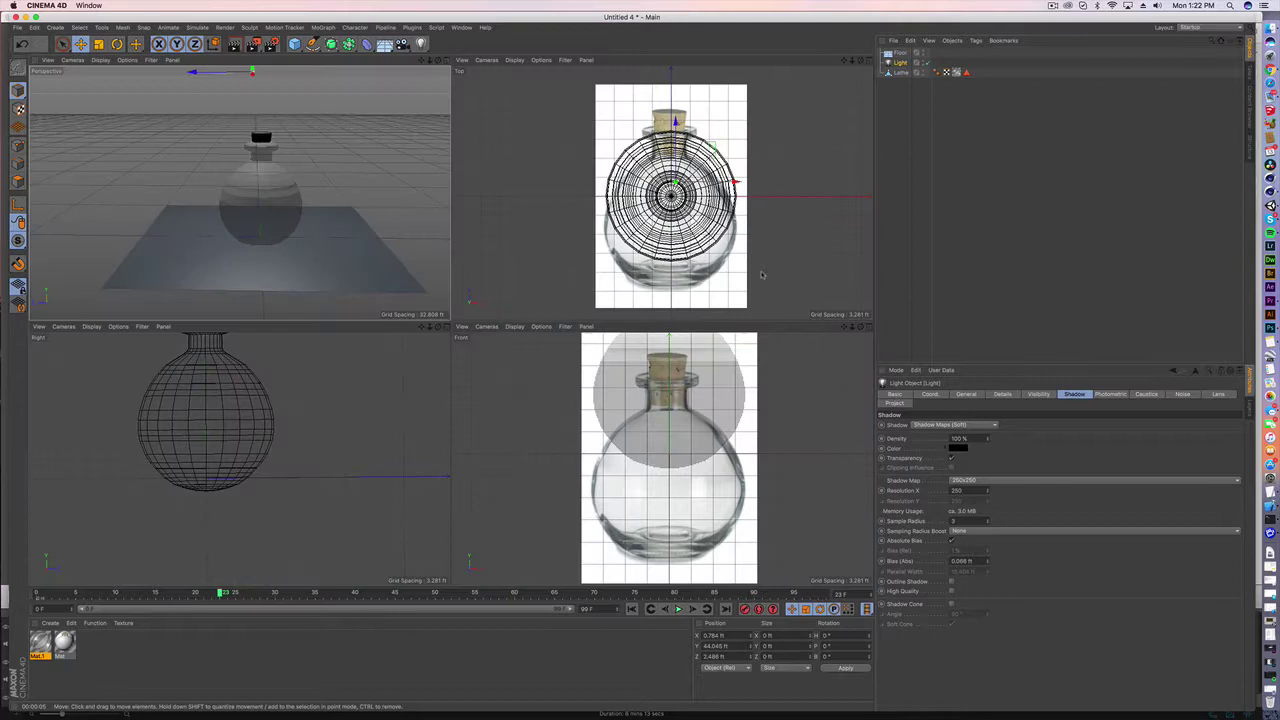
middle_click(738, 420)
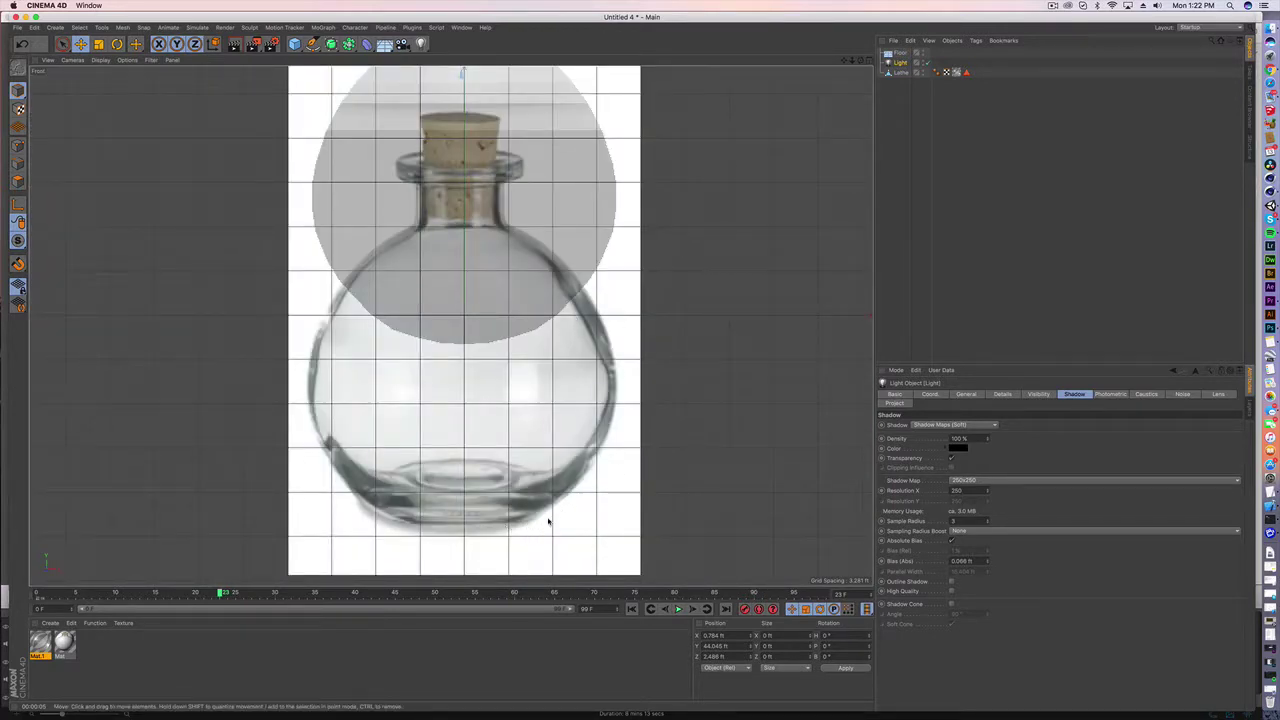
left_click(900, 73)
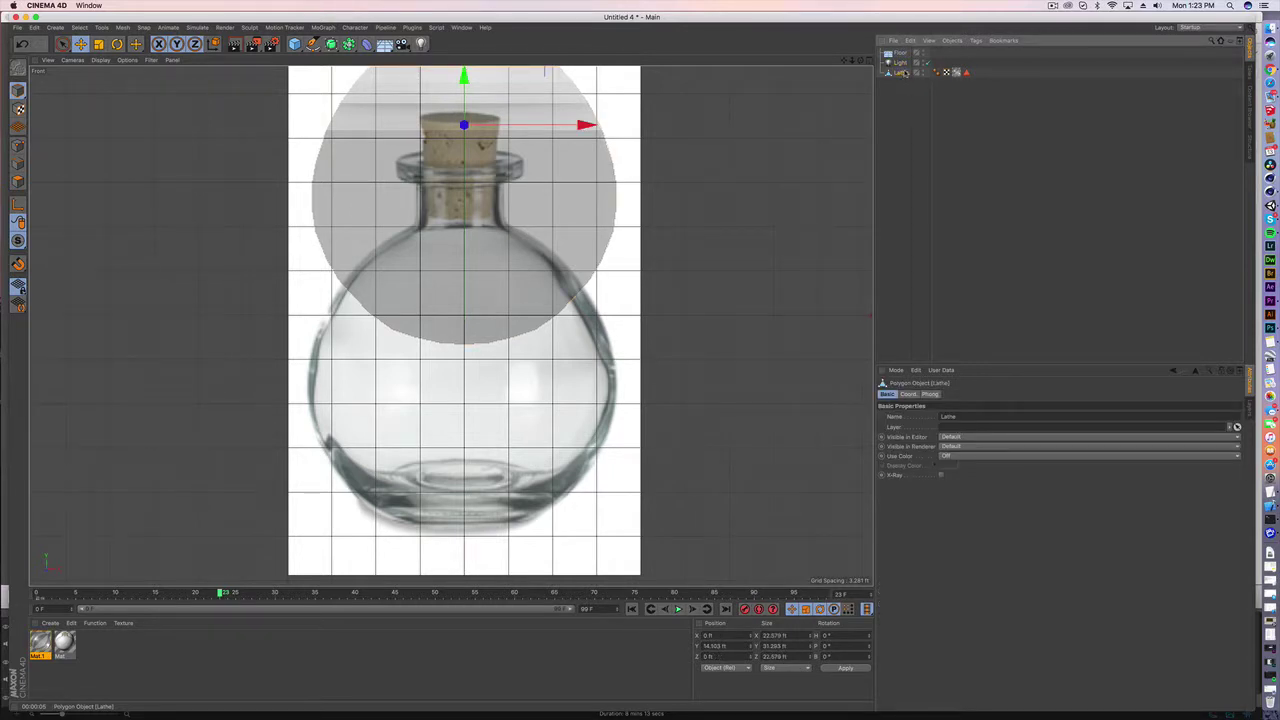
key("BackSpace")
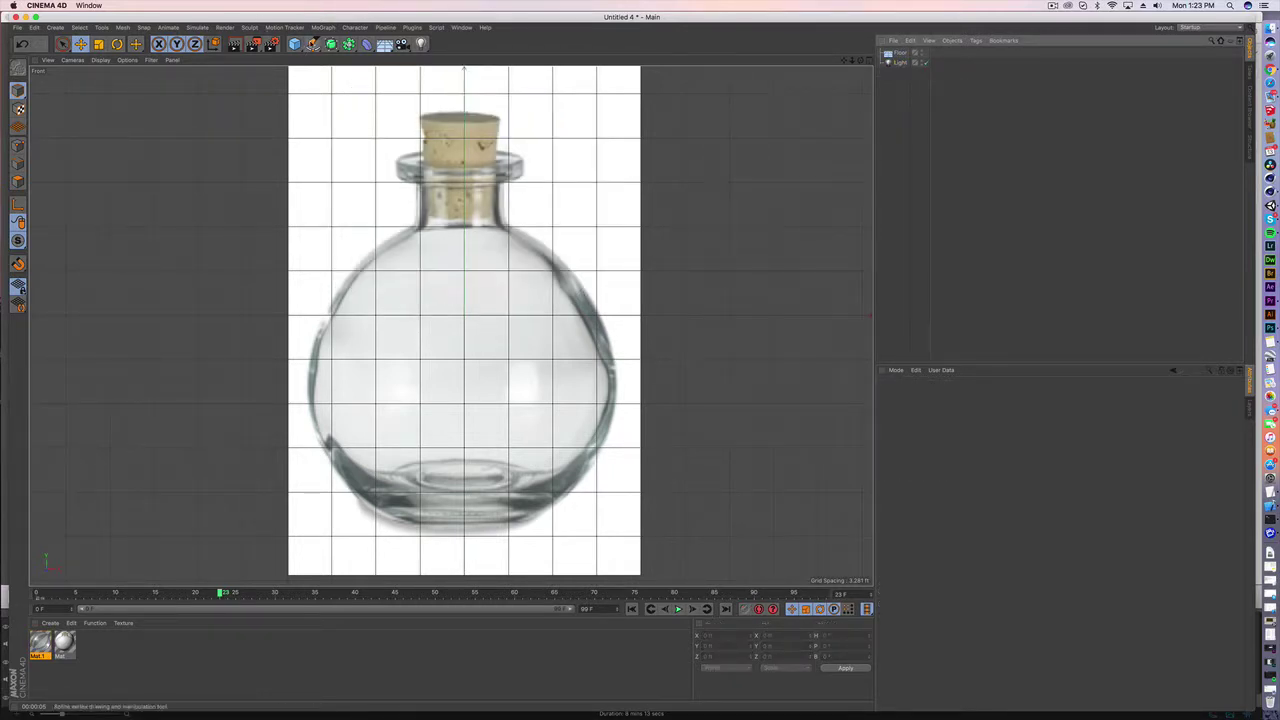
Step: Trace the right half of the cork and bottle lip with the Pen tool, starting at the cork's top centre
left_click(312, 44)
left_click(354, 58)
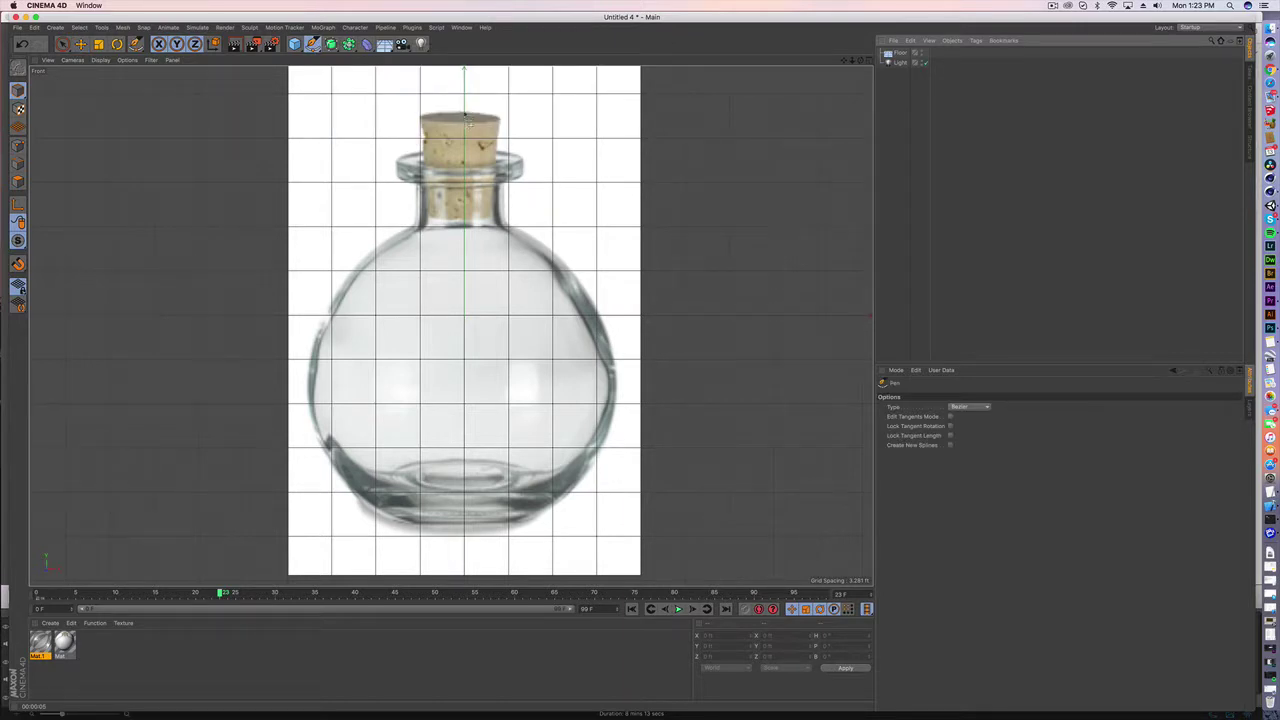
left_click(498, 117)
left_click(518, 156)
left_click(522, 169)
left_click(522, 180)
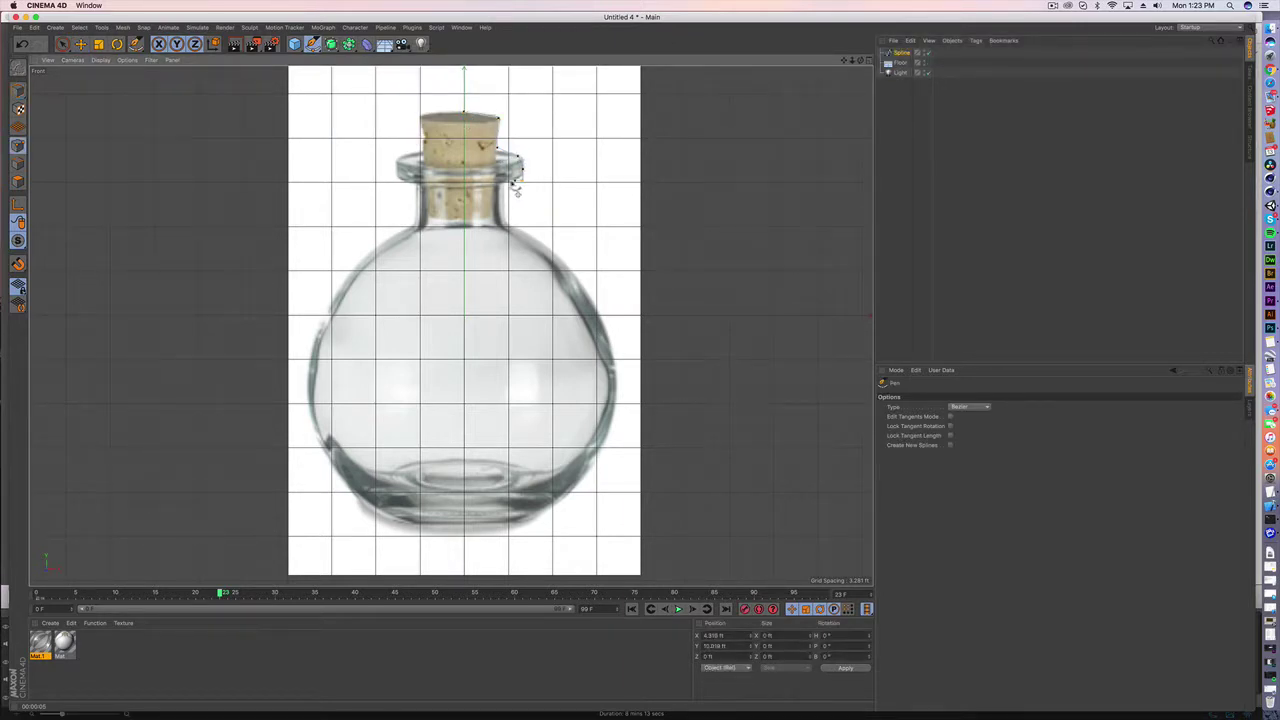
left_click(500, 184)
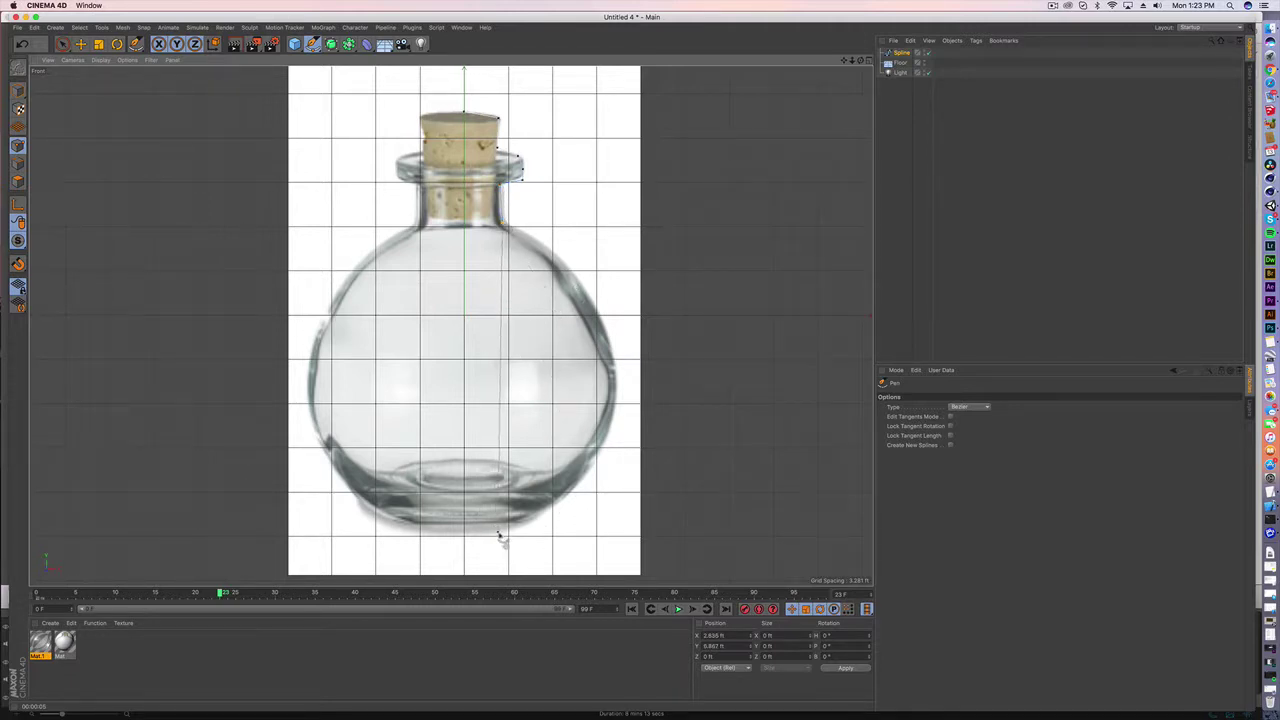
Step: Extend the spline around the bottle's round body with one curved point at the base, and undo the extra point beyond it
left_click_drag(504, 537, 314, 651)
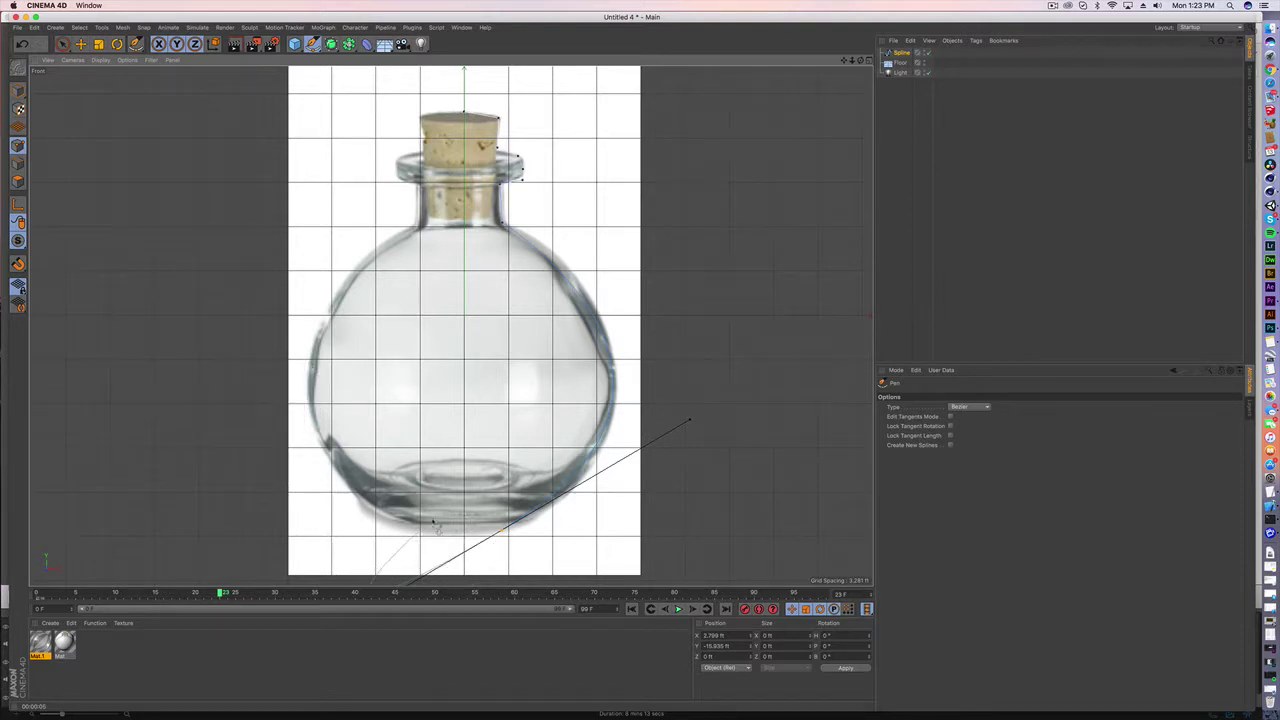
left_click_drag(433, 521, 497, 563)
key("super+z")
key("e")
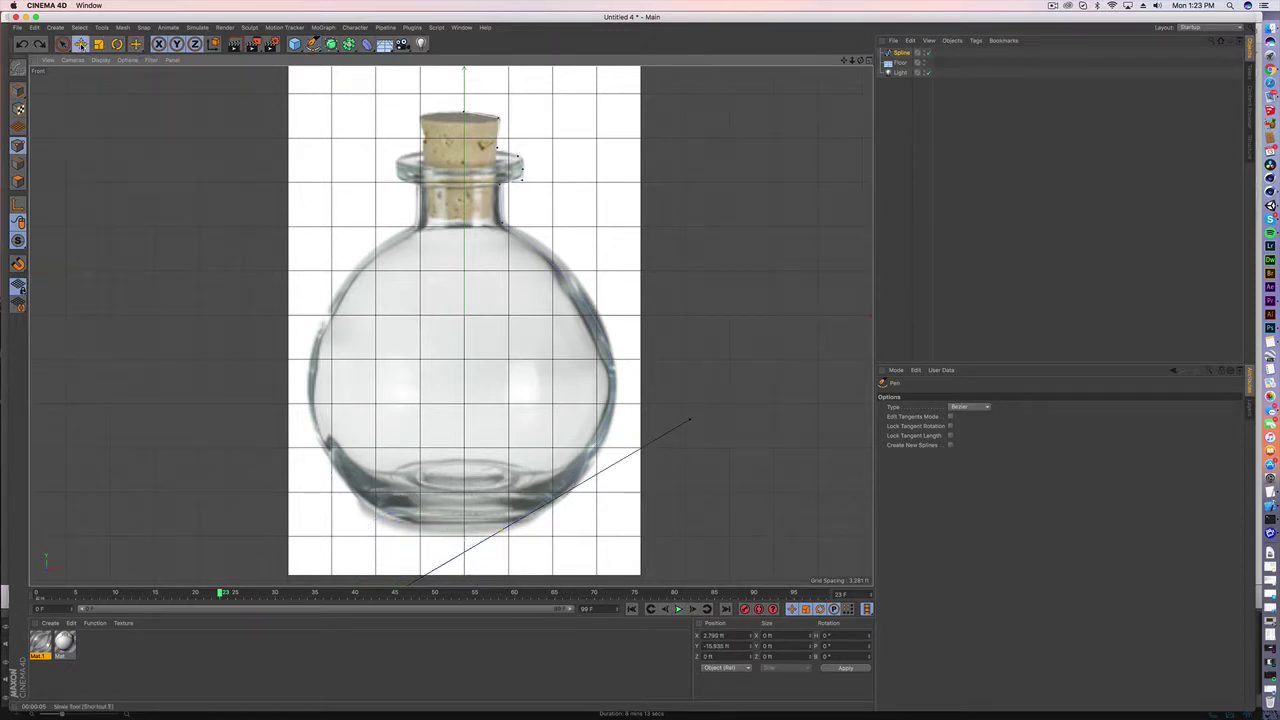
Step: Add a Lathe object and nest the traced spline inside it
left_click(331, 44)
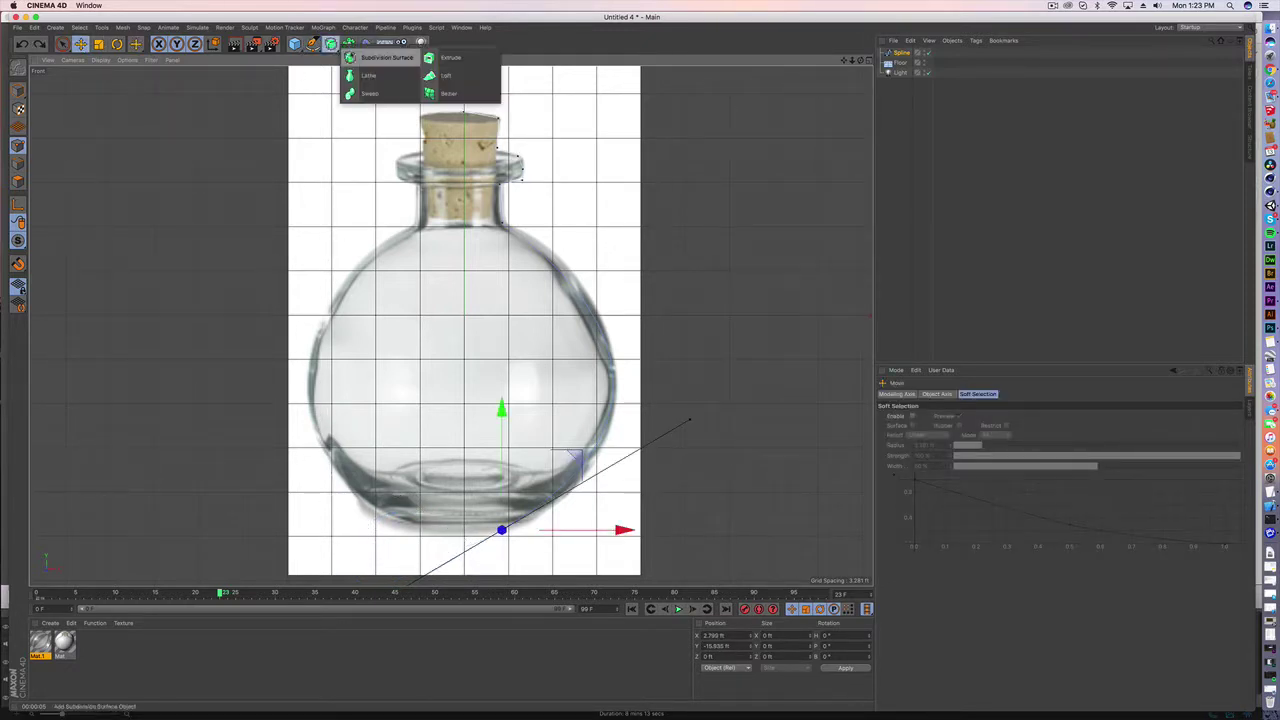
left_click(350, 84)
left_click_drag(902, 64, 902, 53)
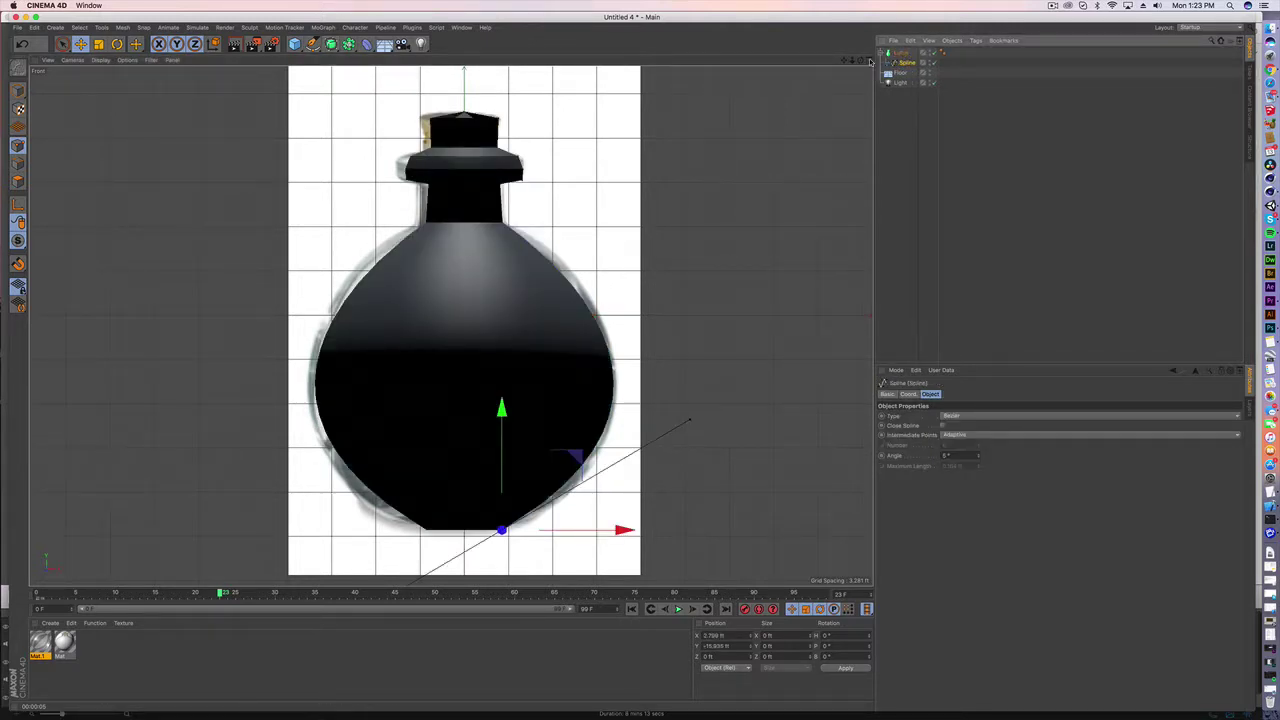
Step: Maximize the perspective view and raise the bottle's spline to about 14.7 ft in Y, above the floor
left_click(866, 60)
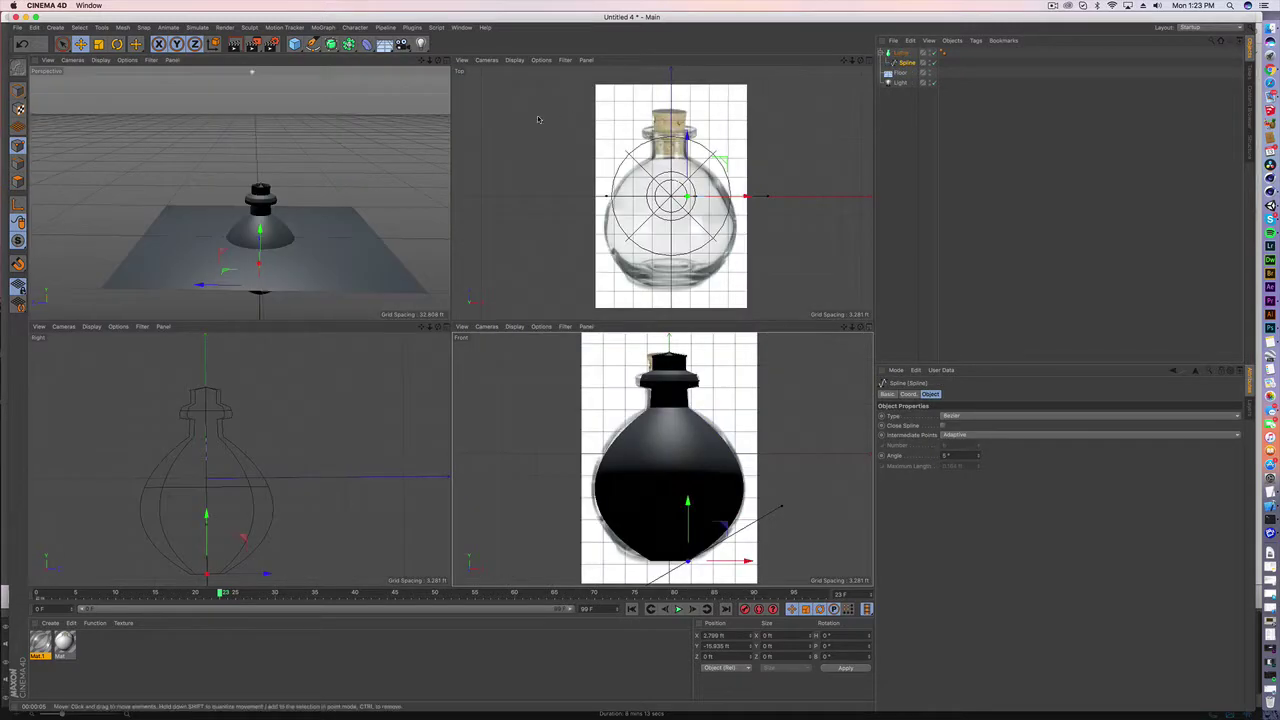
left_click(447, 60)
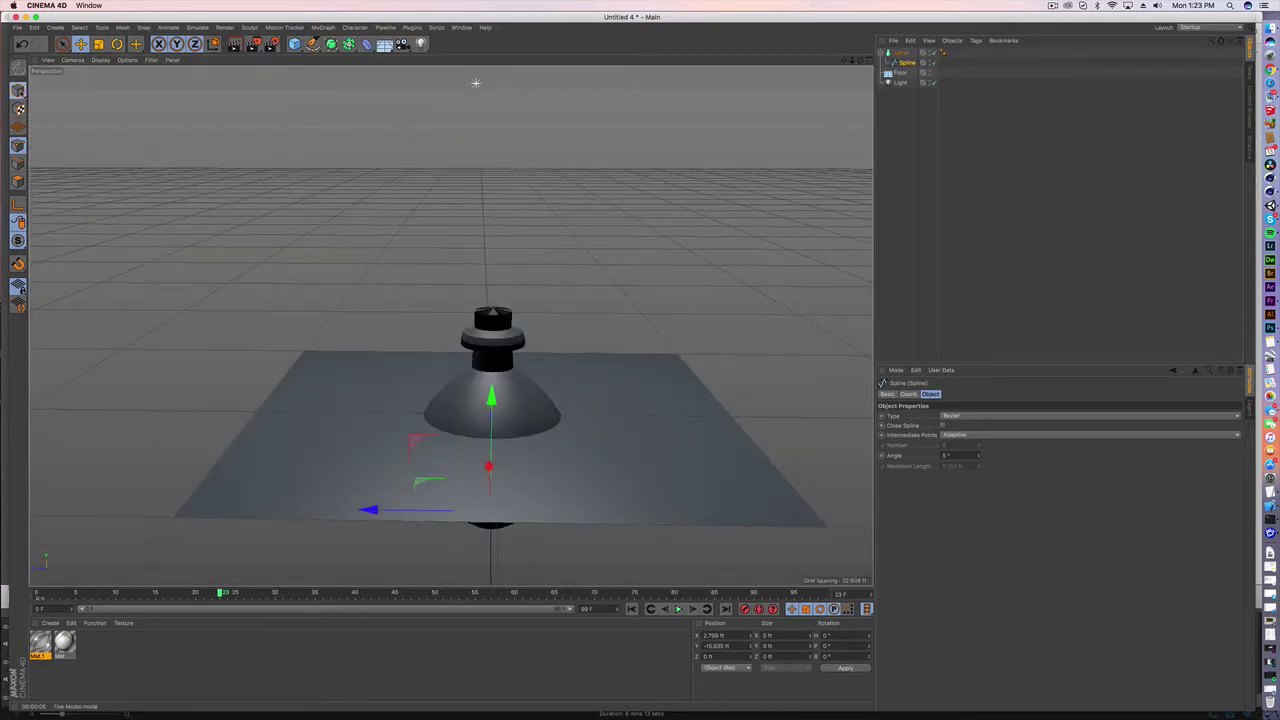
left_click_drag(492, 405, 494, 201)
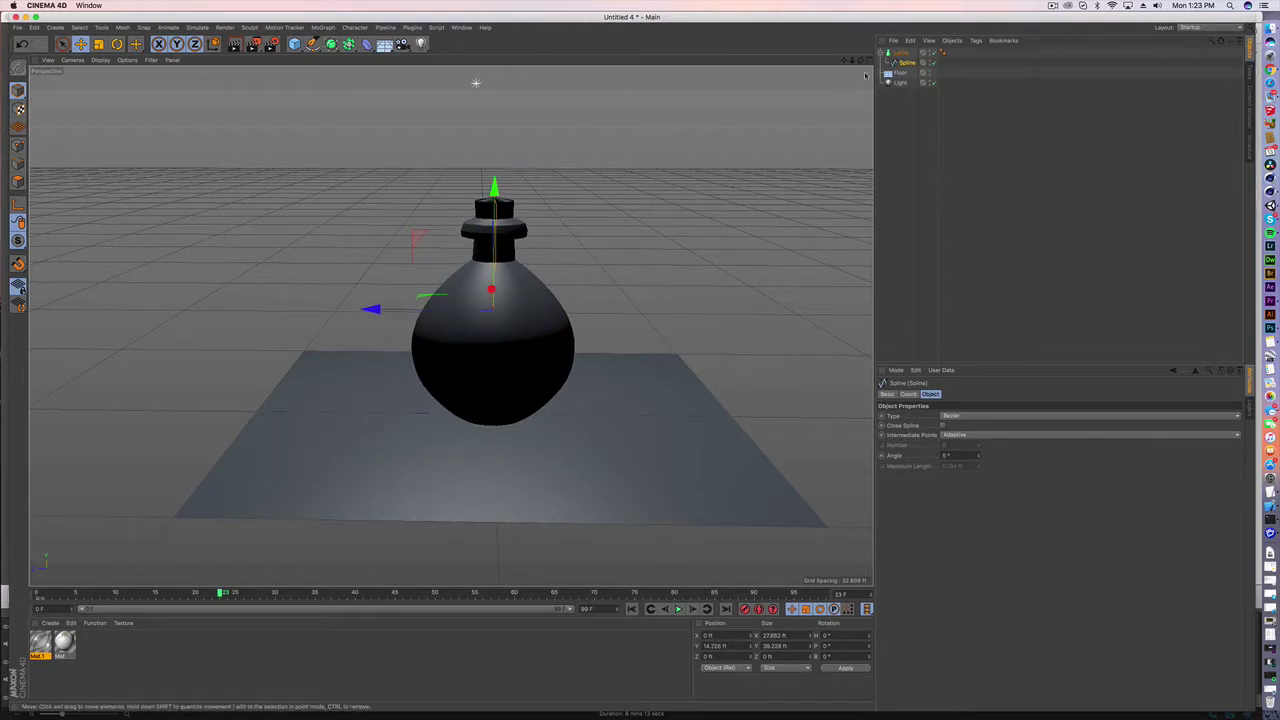
Step: Convert the Lathe to an editable polygon object and show it in polygon mode in the maximized Front view
left_click(900, 52)
key("c")
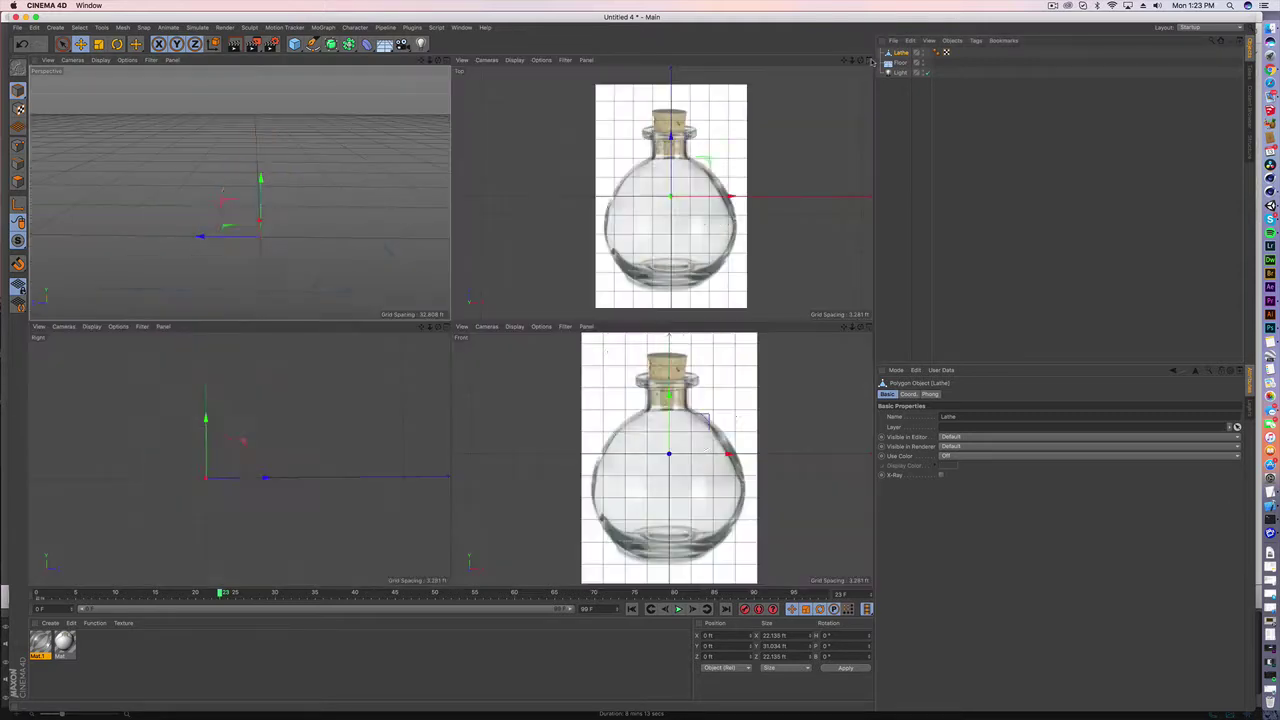
middle_click(476, 83)
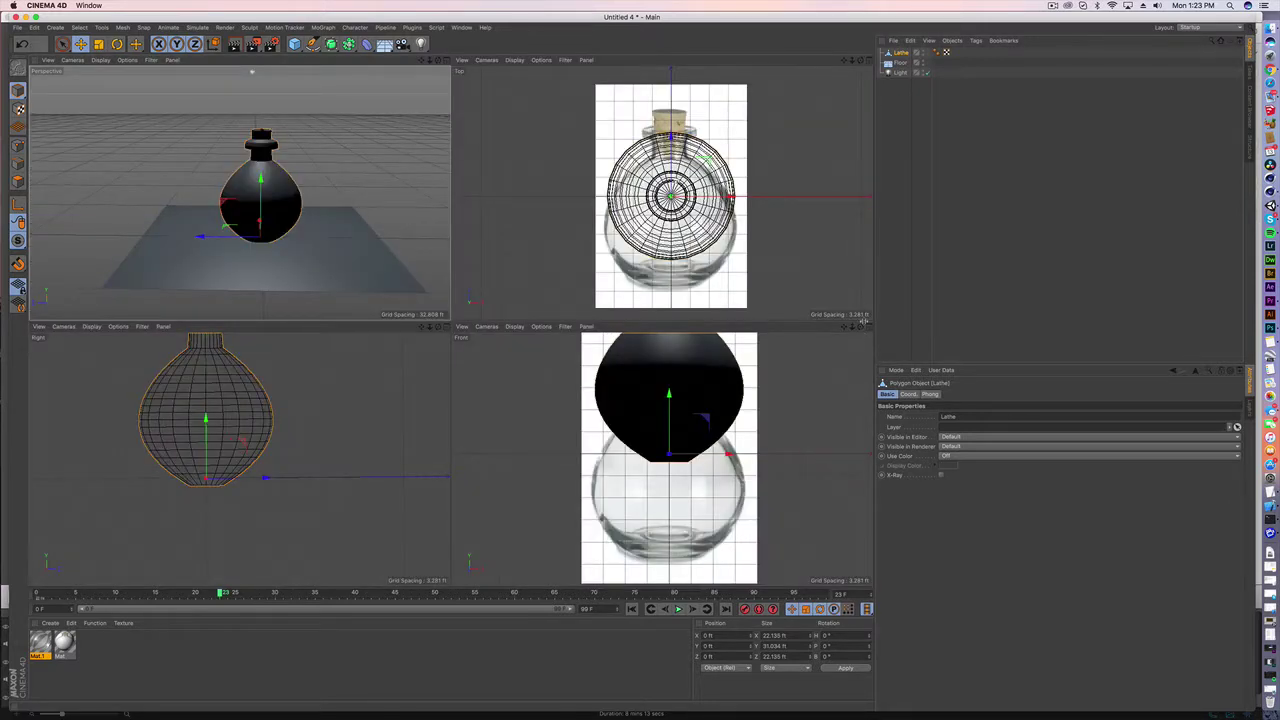
left_click(869, 327)
scroll(511, 203, "up", 5)
scroll(501, 212, "down", 10)
middle_click_drag(479, 183, 480, 287, "alt")
left_click(17, 181)
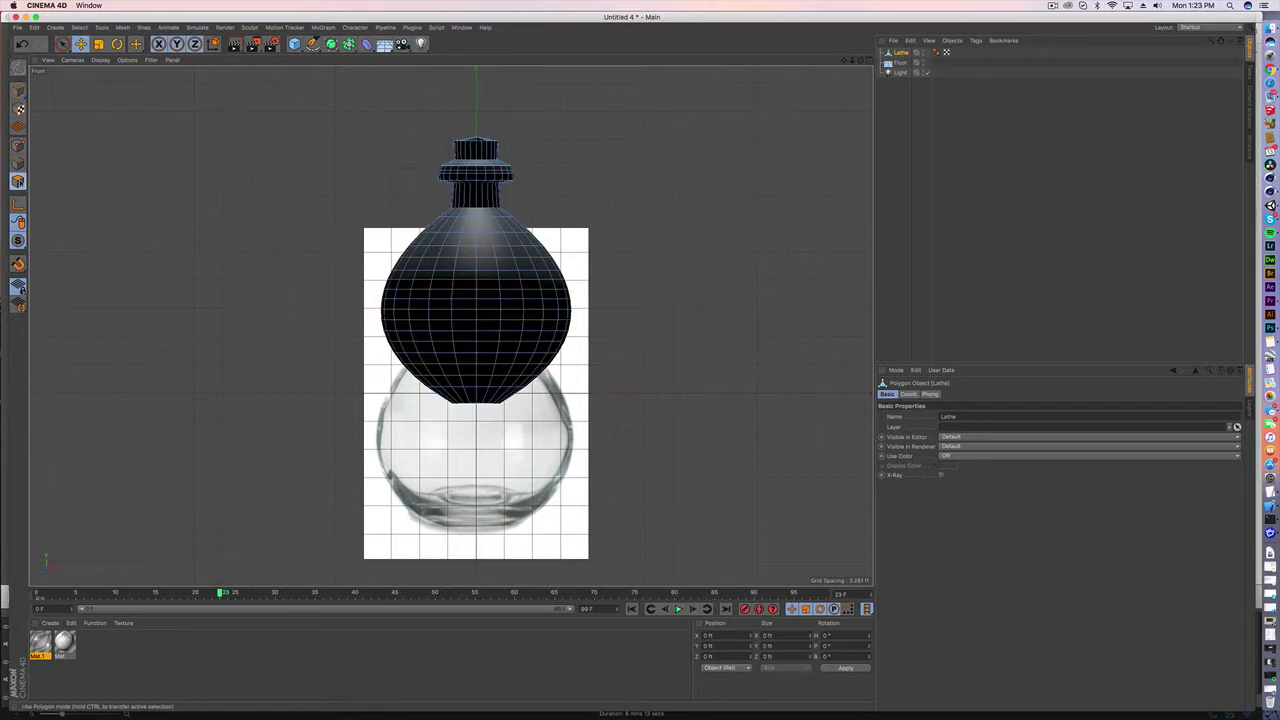
Step: Live-select all neck and body polygons below the lip with an enlarged selection radius, and apply the glass material Mat.1 to them
left_click_drag(63, 44, 92, 57)
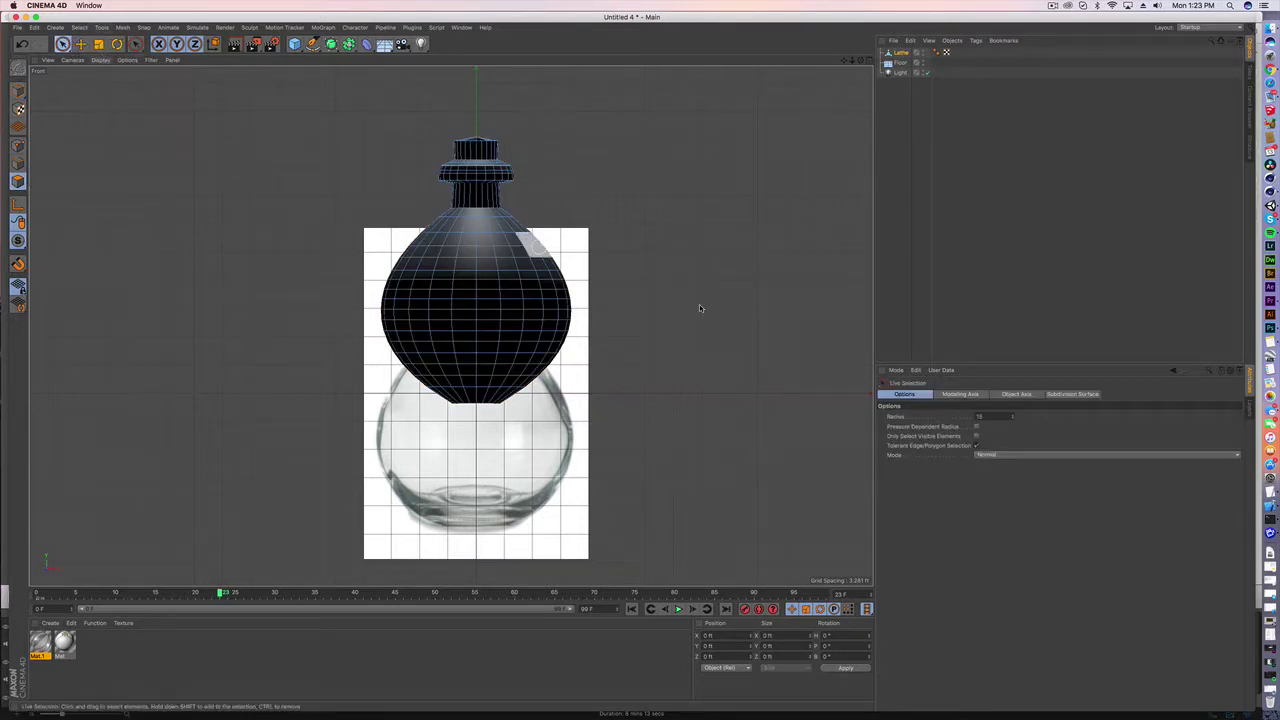
left_click_drag(1013, 417, 1013, 420)
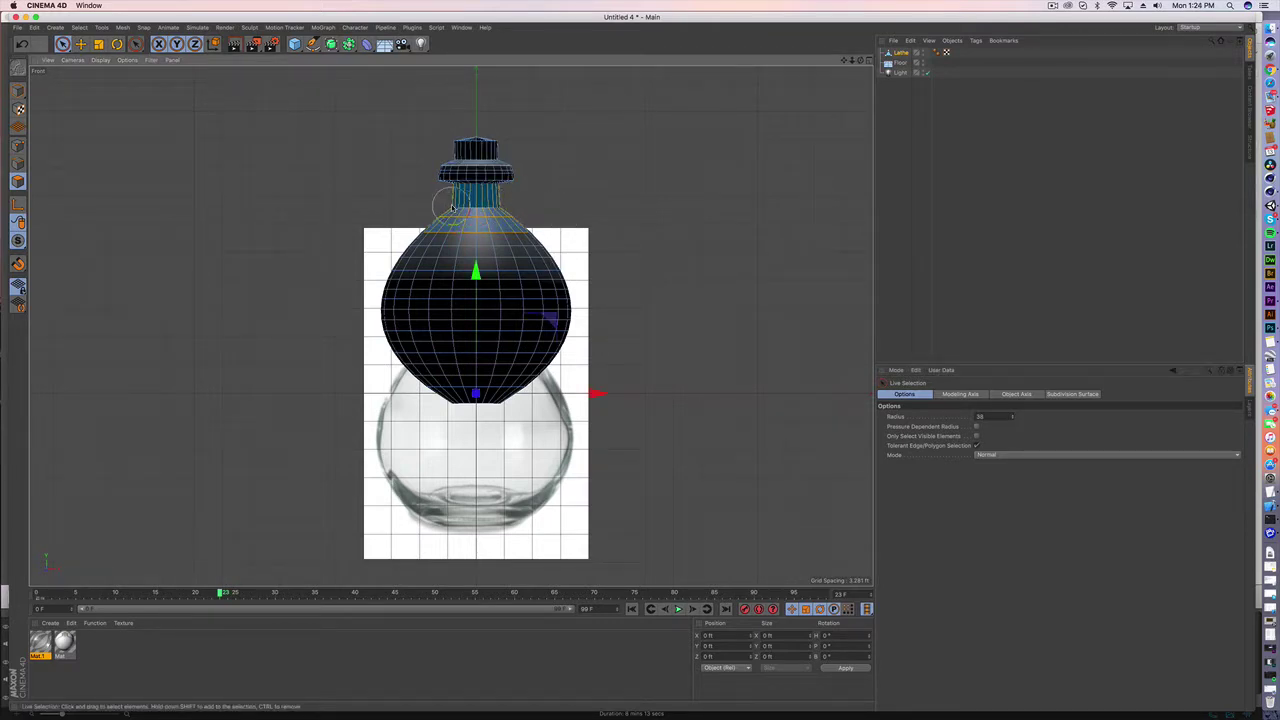
mouse_move(455, 205)
left_mouse_down()
mouse_move(495, 256)
mouse_move(354, 277)
mouse_move(495, 390)
mouse_move(540, 295)
mouse_move(527, 343)
mouse_move(445, 272)
mouse_move(470, 232)
mouse_move(455, 235)
left_mouse_up()
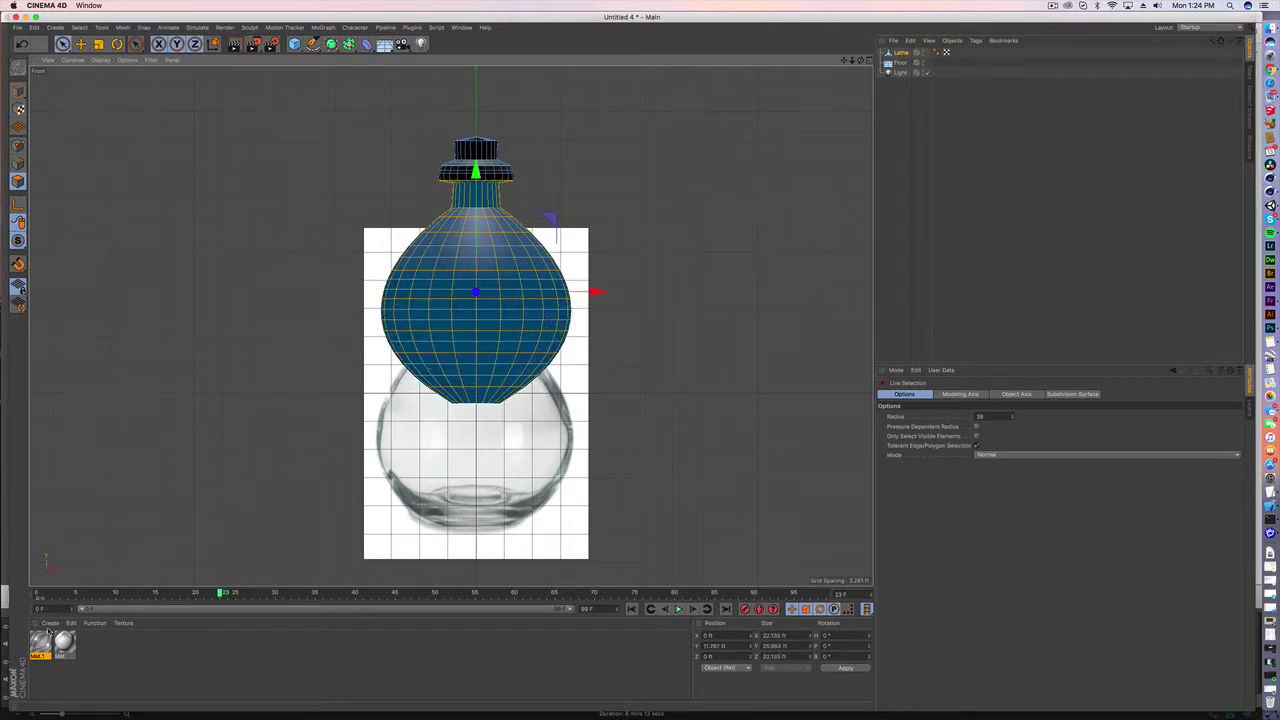
left_click_drag(45, 640, 475, 300)
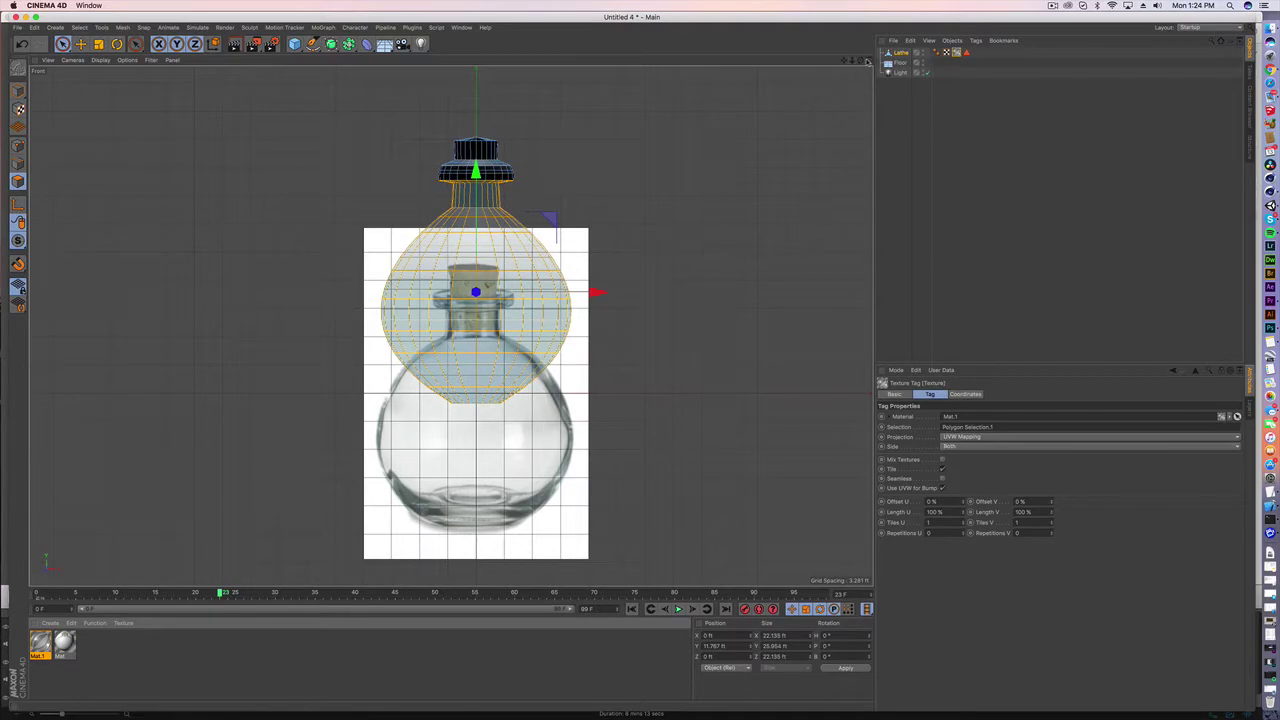
Step: Return to model mode in the maximized perspective view and render it to check the glass on the bottle's body
left_click(868, 62)
left_click(80, 45)
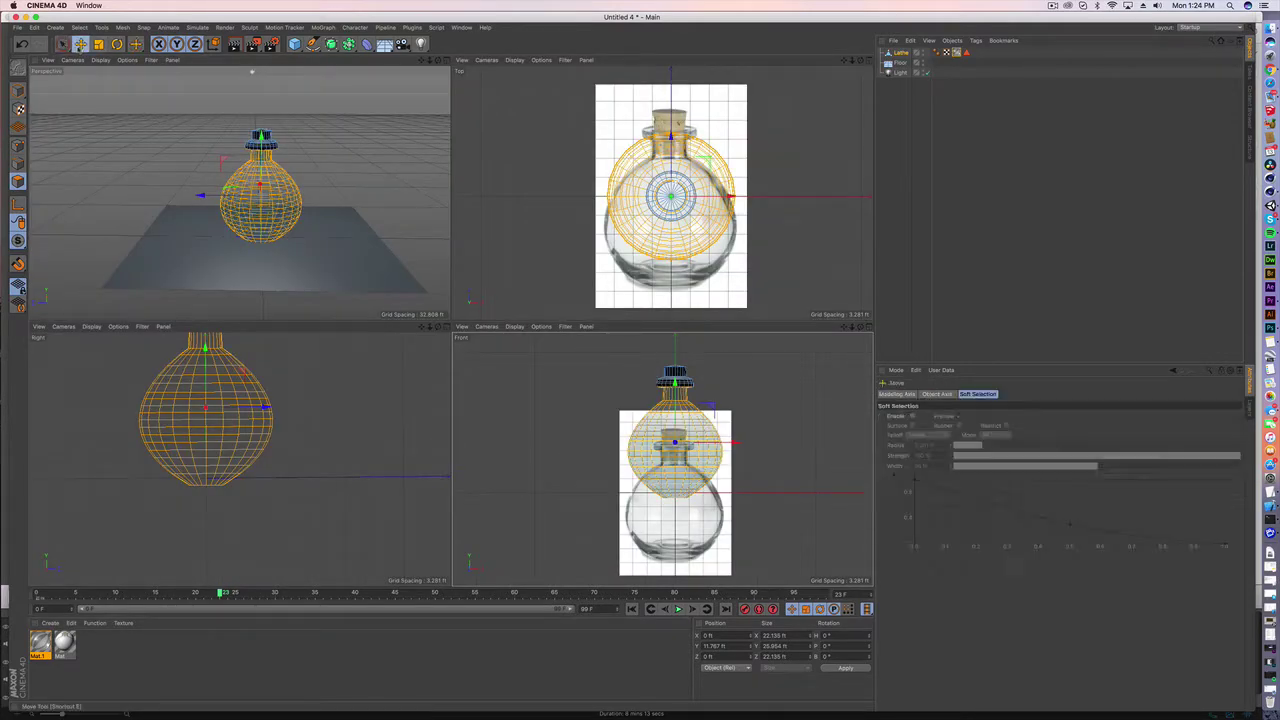
left_click(445, 60)
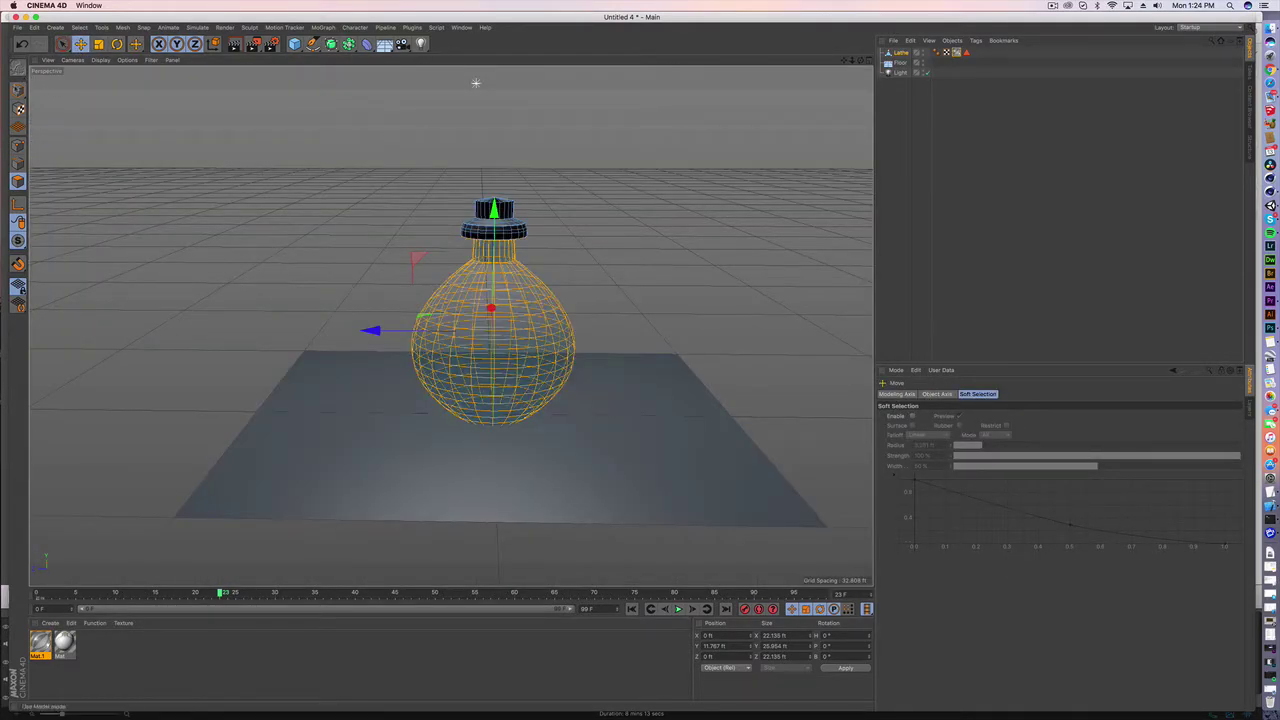
left_click(18, 90)
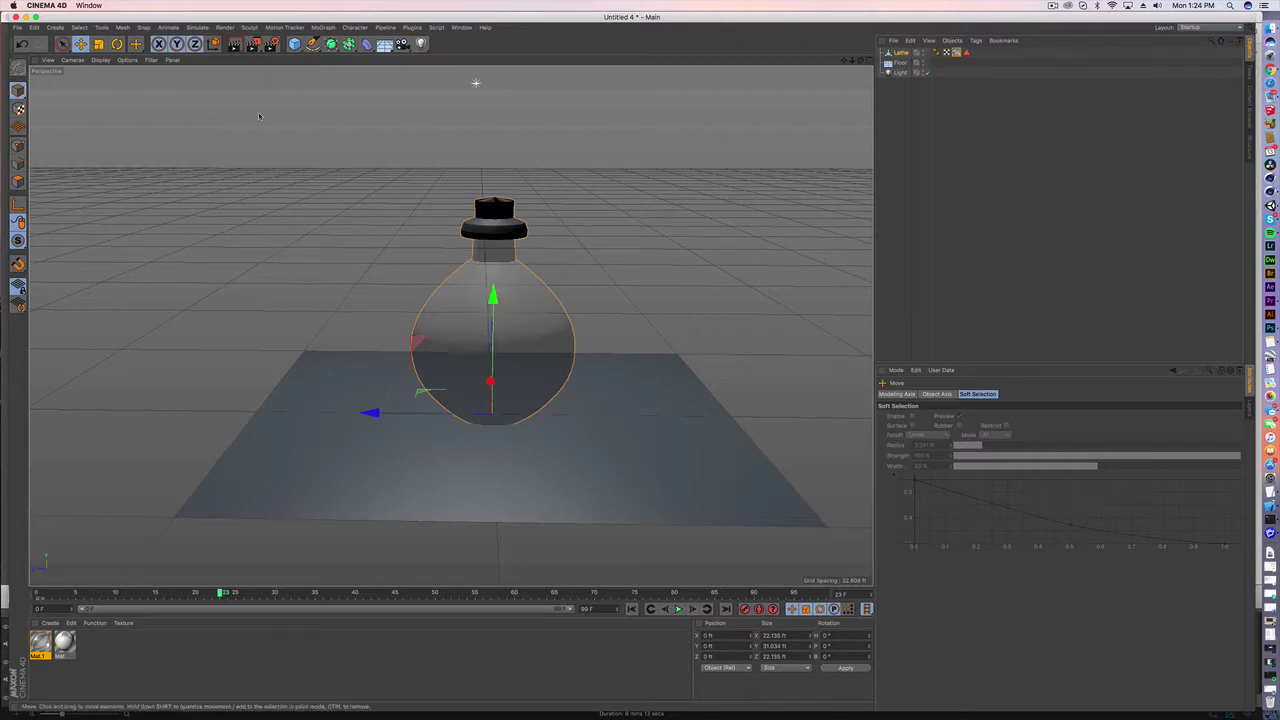
left_click(234, 45)
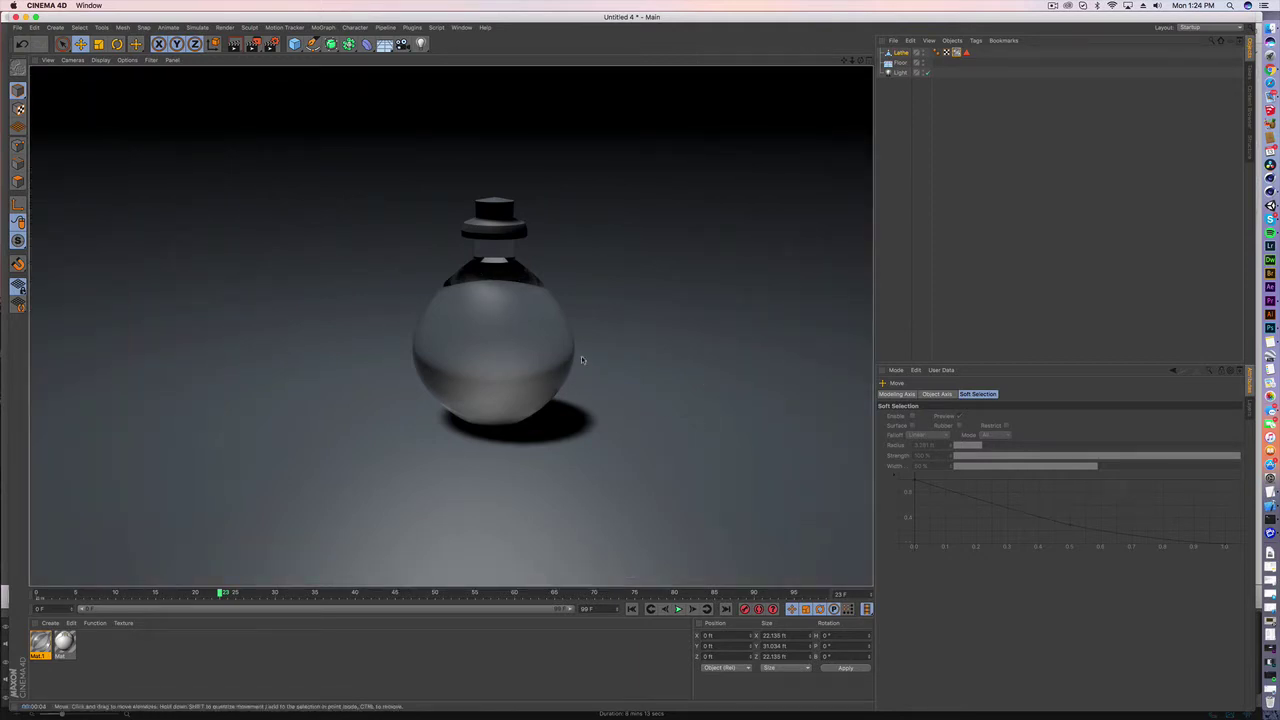
left_click(495, 214)
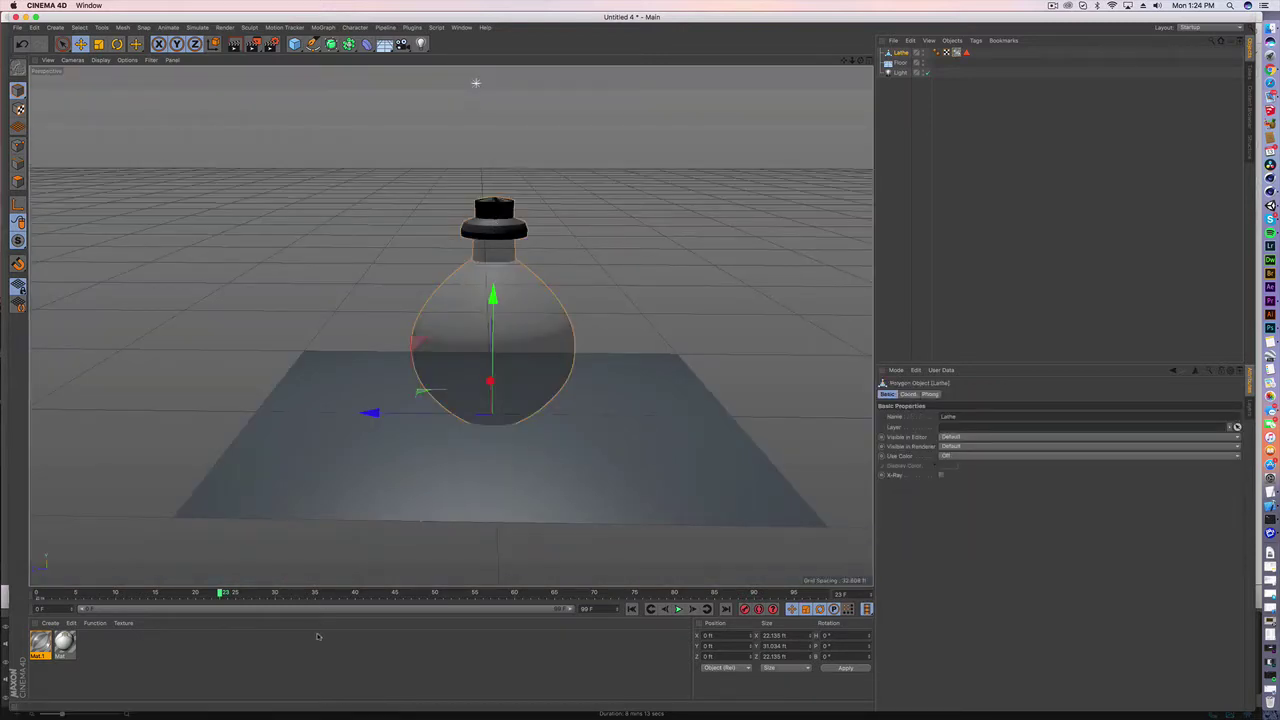
Step: Create a new material alongside the existing glass and plain materials
left_click(317, 636)
left_click(50, 623)
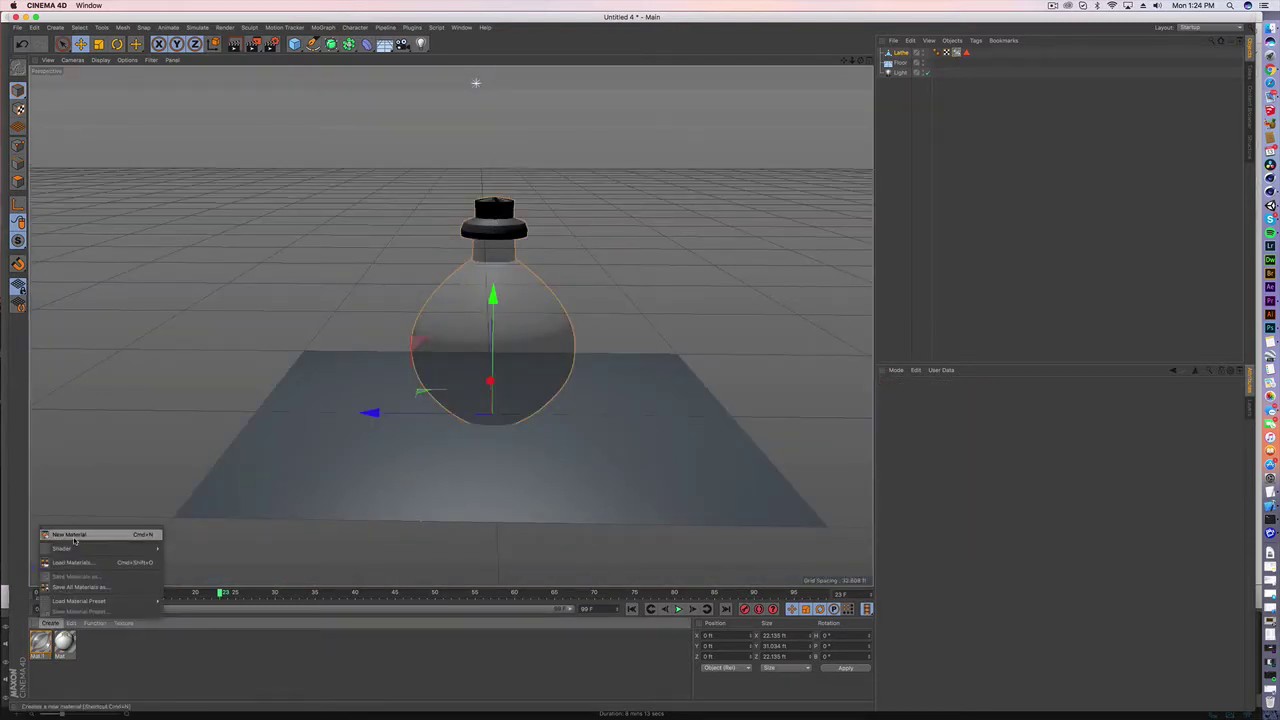
left_click(70, 535)
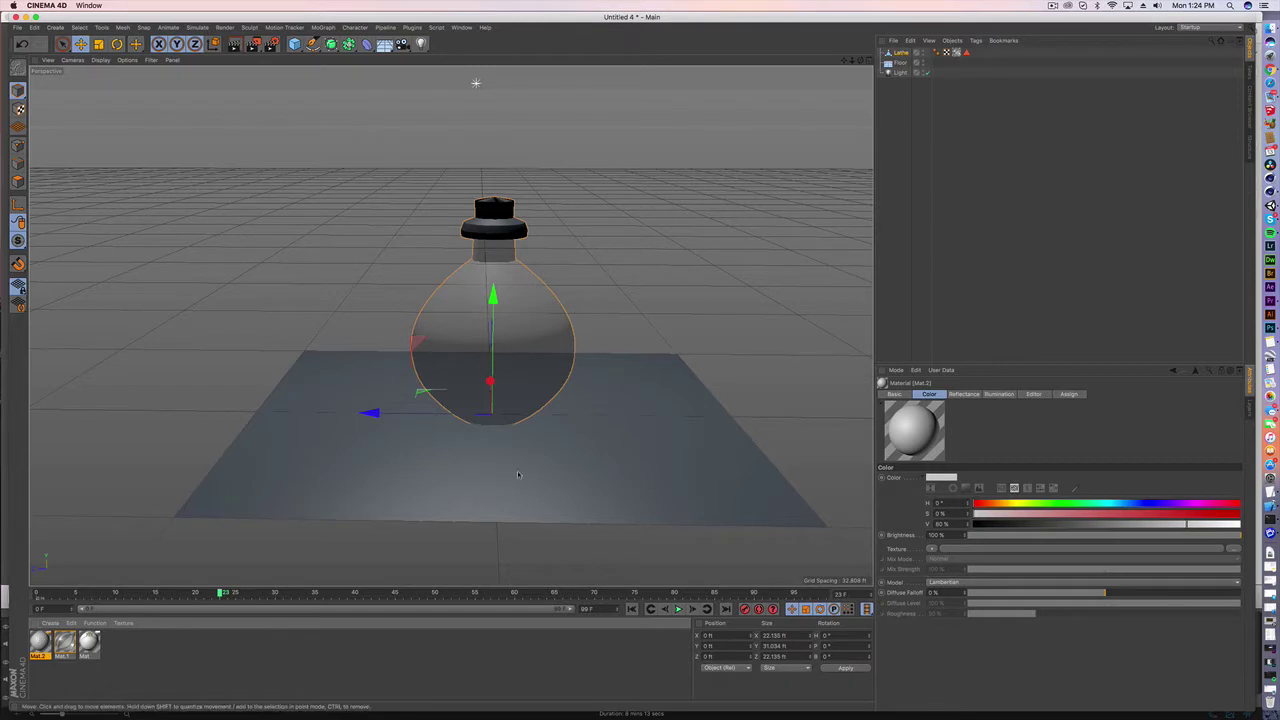
left_click(869, 61)
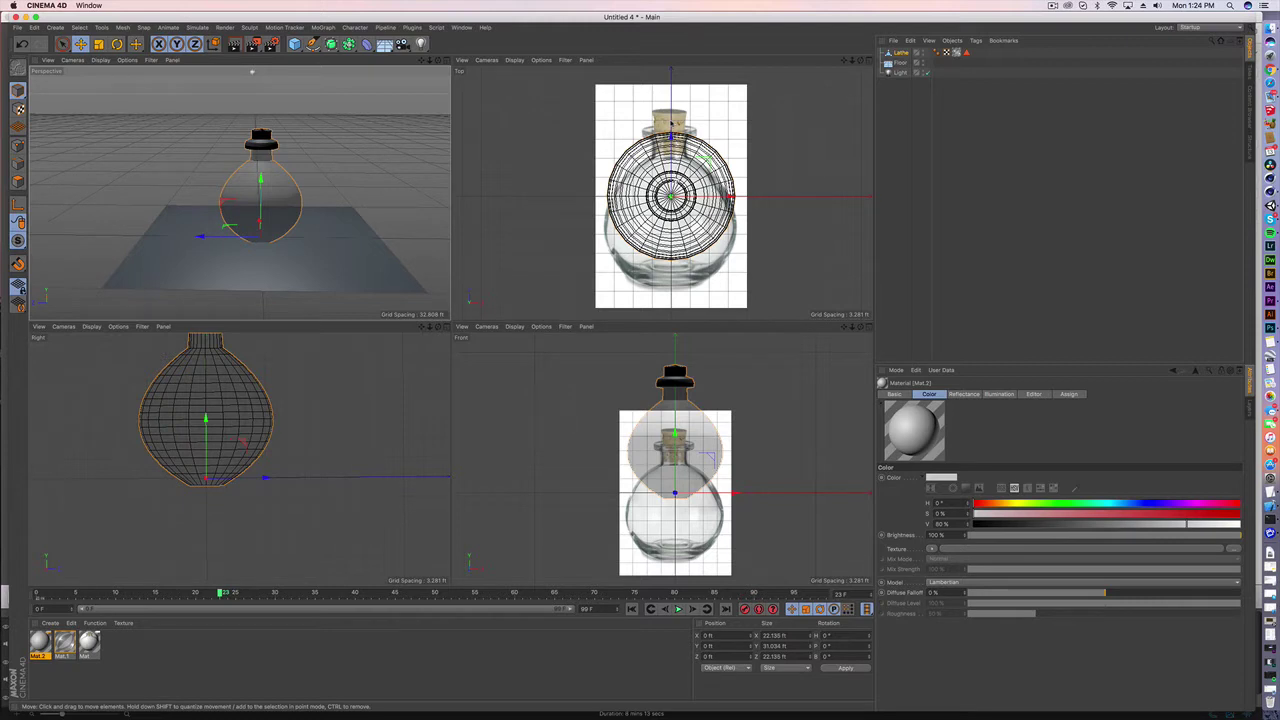
middle_click(446, 72)
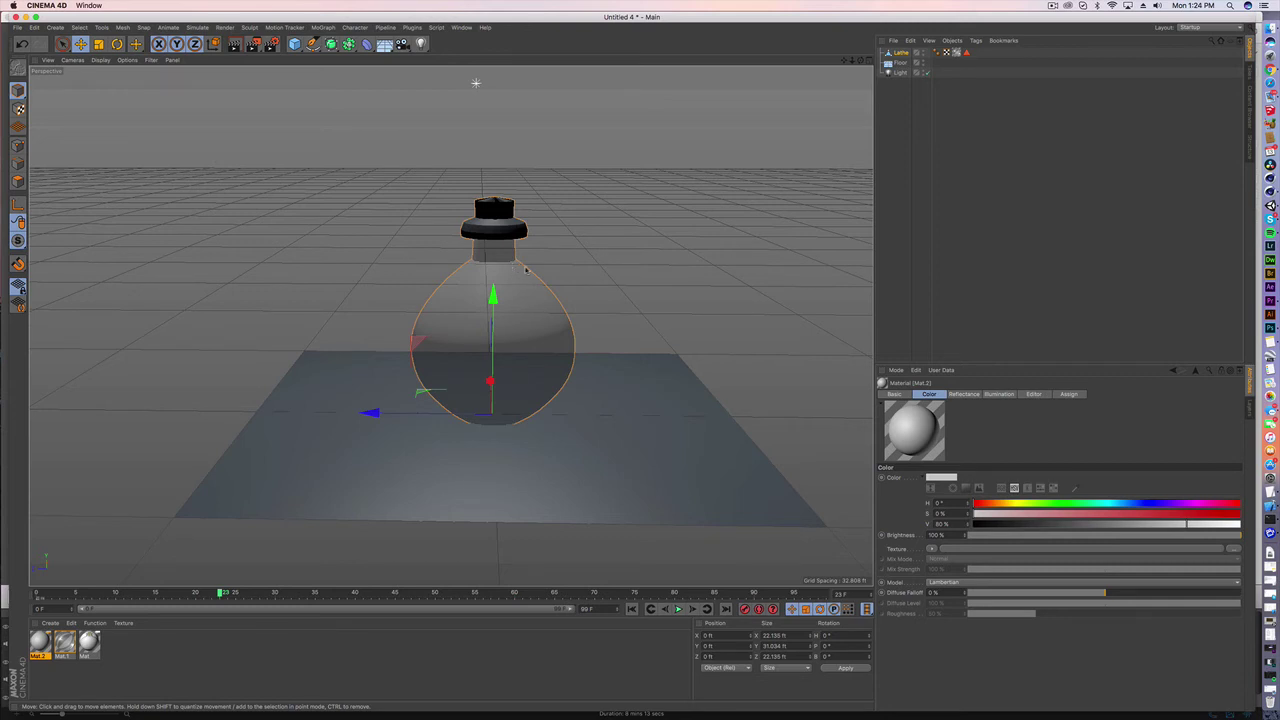
left_click(1052, 5)
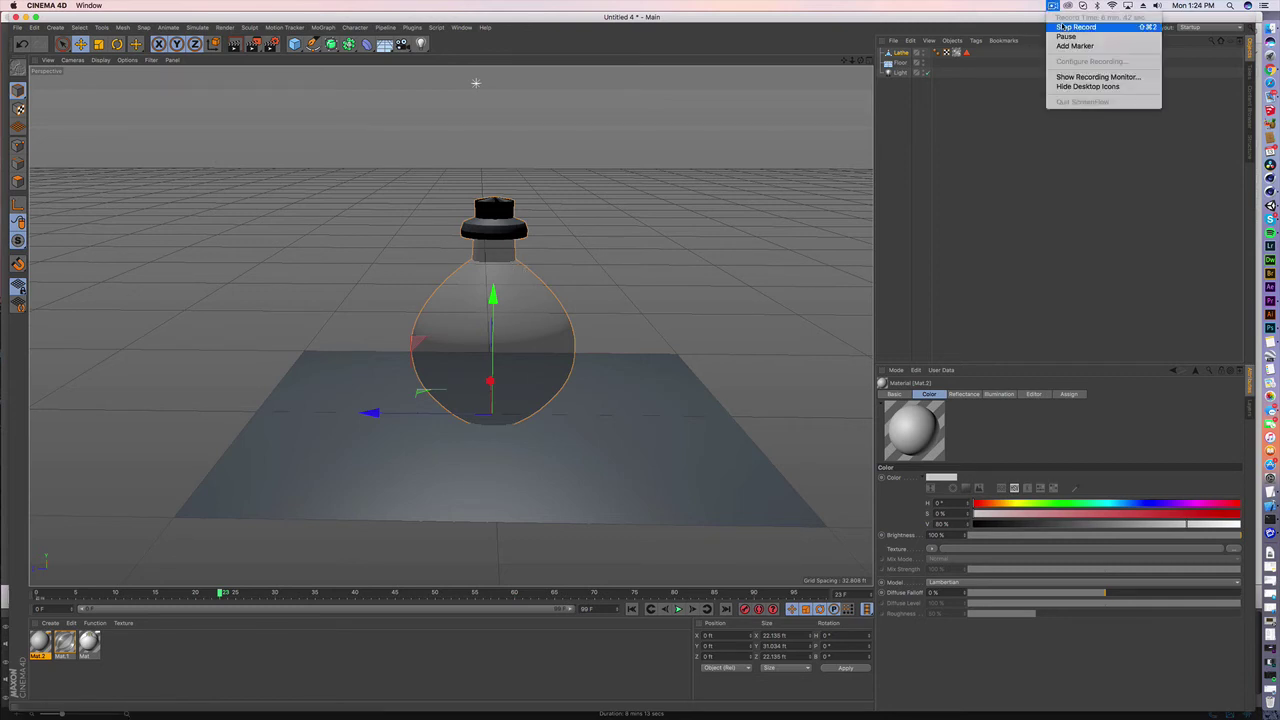